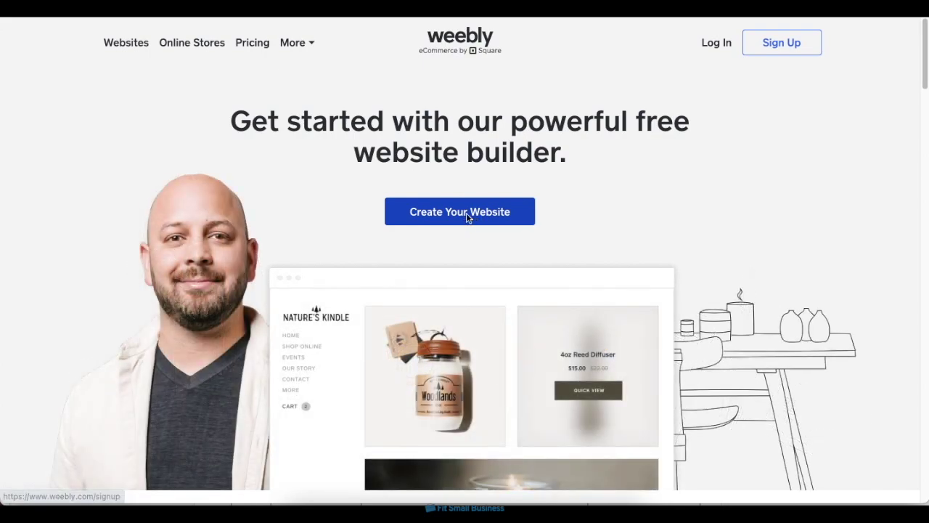
# Start a new website and enter the account holder's first name, last name, e-mail and password.
pyautogui.click(466, 213)
pyautogui.press('Tab')
pyautogui.press('Tab')
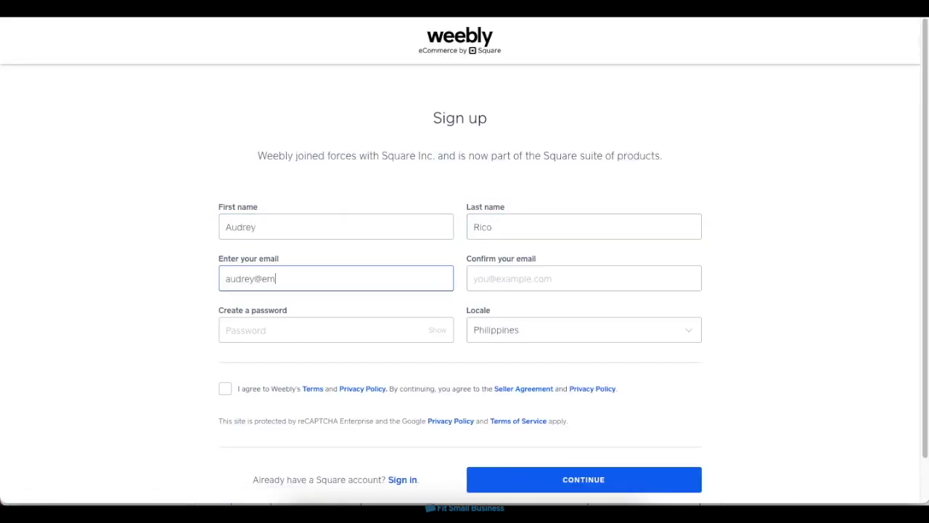
pyautogui.click(475, 278)
pyautogui.click(349, 326)
pyautogui.write('************')
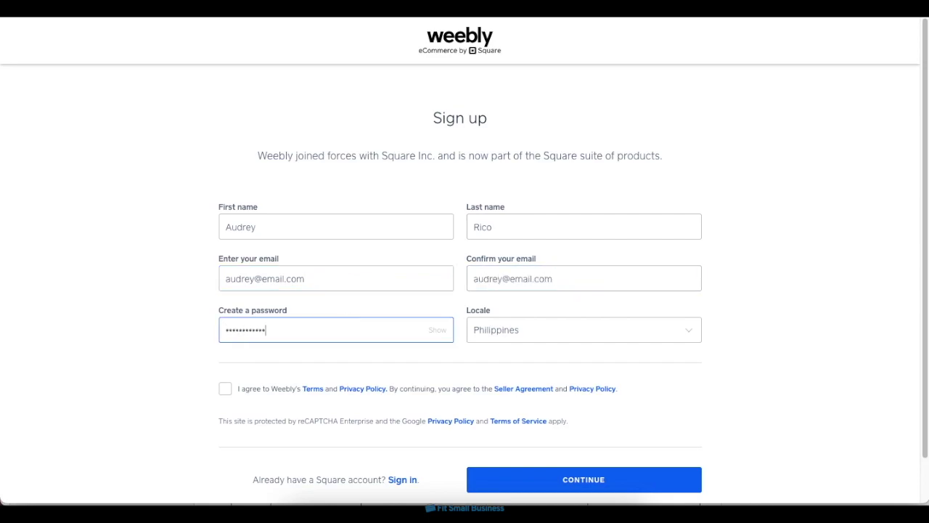
# Set the locale to United States (English), accept the terms, and submit the sign-up form.
pyautogui.click(583, 330)
pyautogui.click(604, 102)
pyautogui.click(225, 388)
pyautogui.click(583, 479)
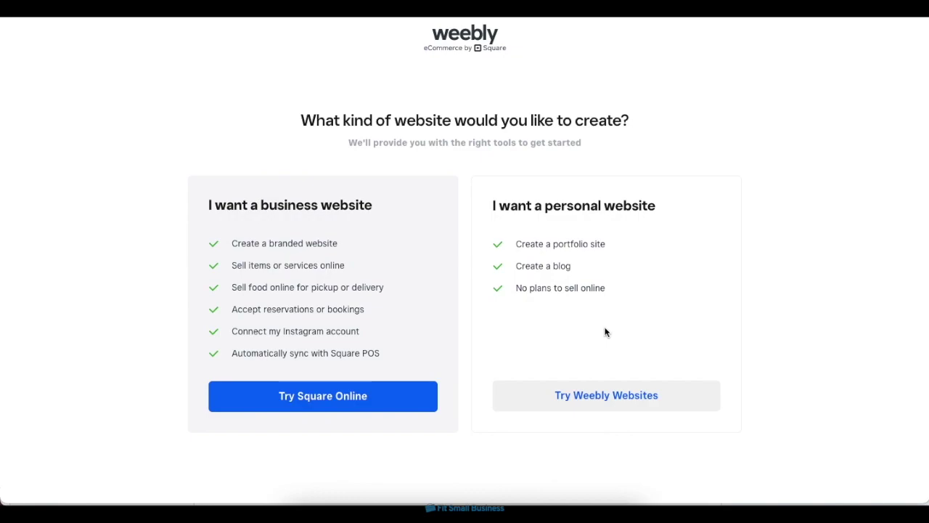
# Choose a personal website and preview the Spaces: Designed & Built theme from the Portfolio themes.
pyautogui.click(595, 398)
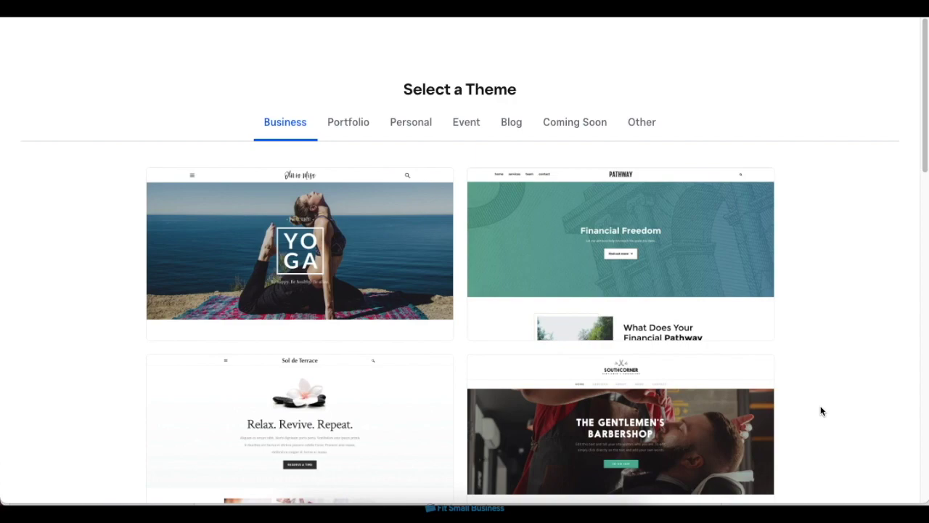
pyautogui.scroll(-10, 821, 411)
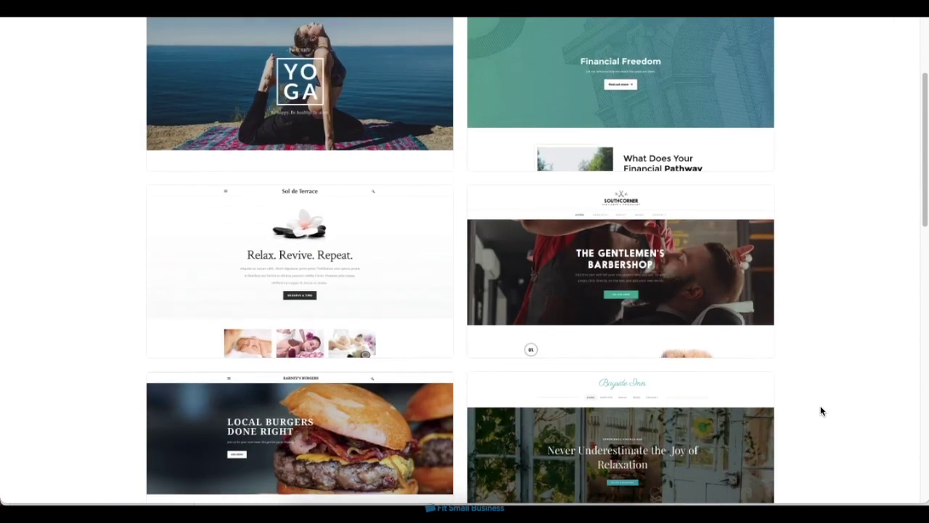
pyautogui.scroll(10, 821, 411)
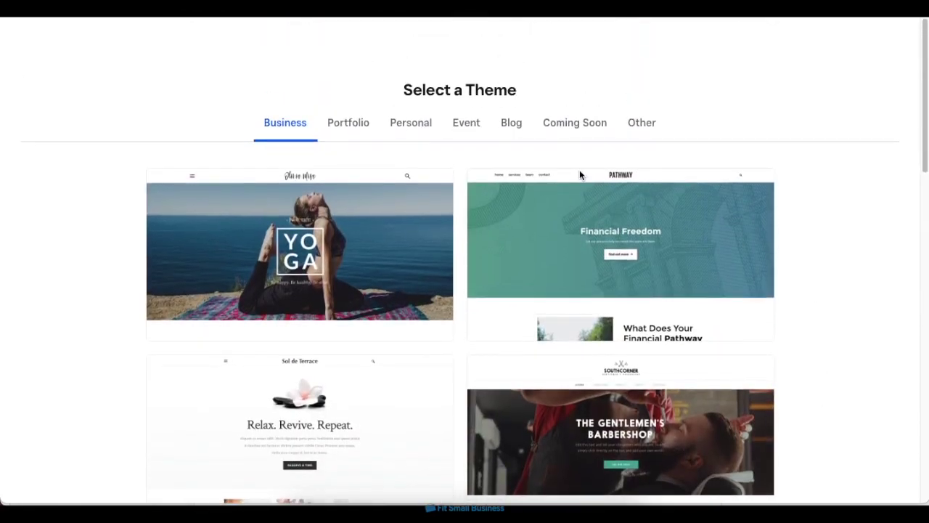
pyautogui.click(350, 127)
pyautogui.scroll(-5, 589, 243)
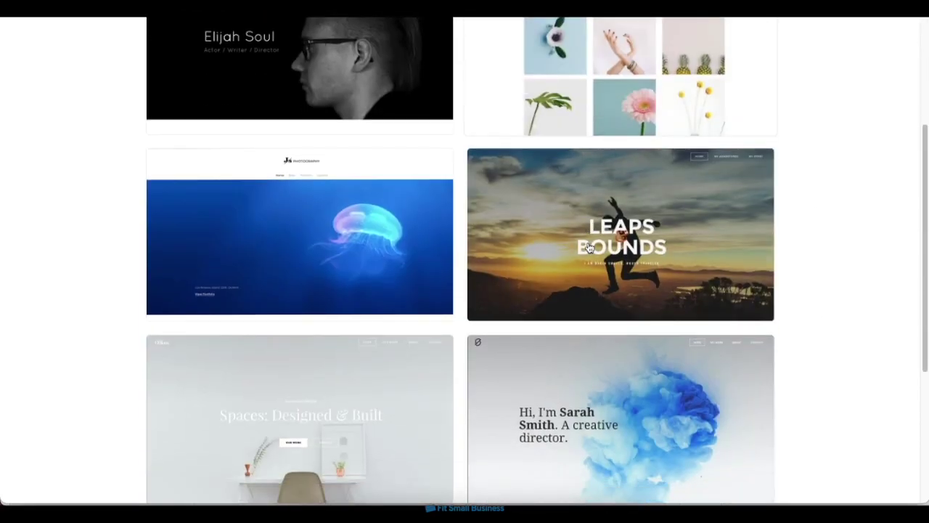
pyautogui.click(324, 274)
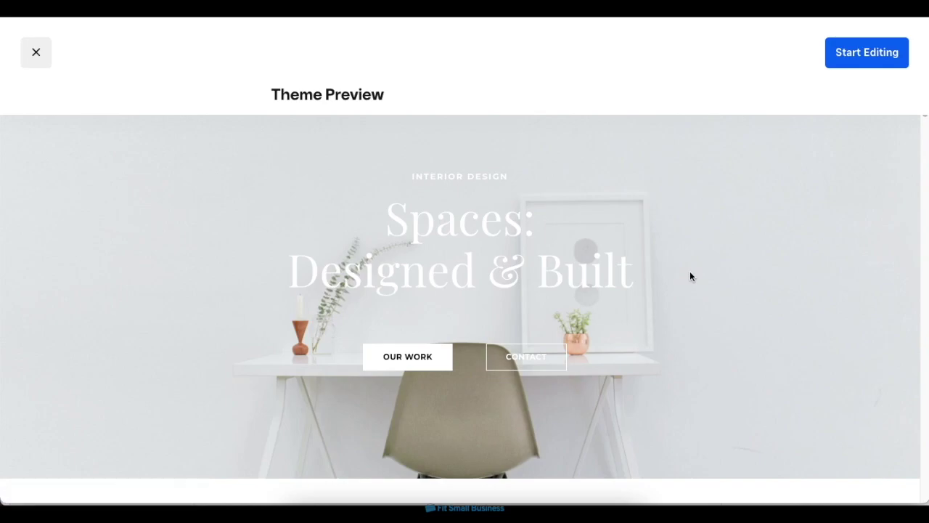
# Start editing the site with the Spaces: Designed & Built theme.
pyautogui.click(851, 64)
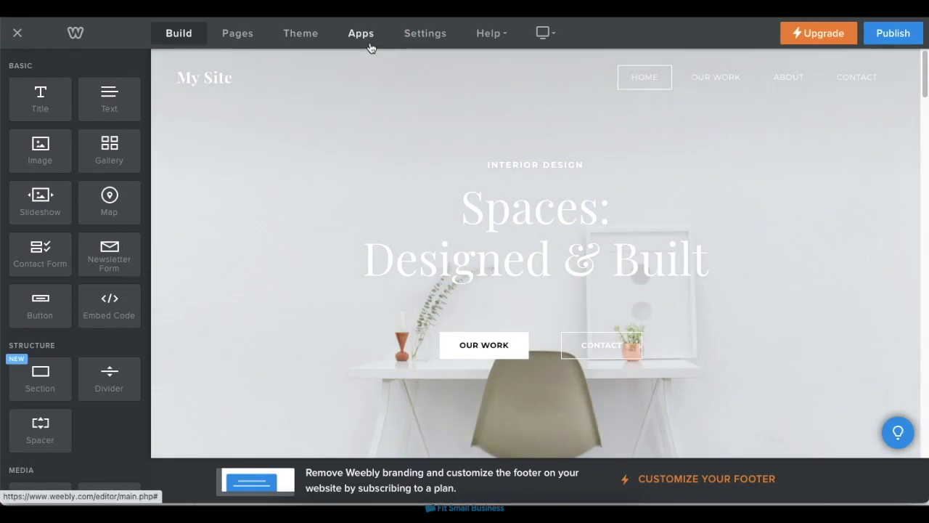
# Add a standard page named 'Our Story' to the site.
pyautogui.click(246, 36)
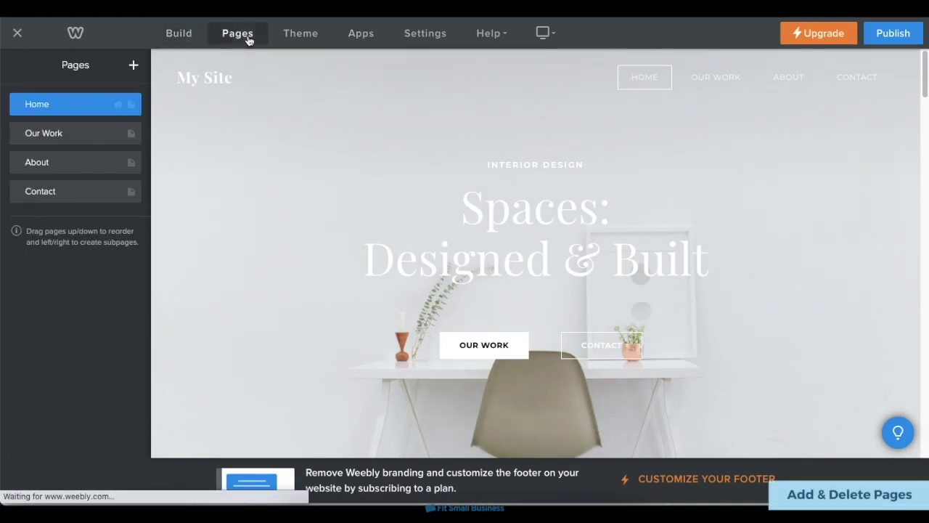
pyautogui.click(134, 67)
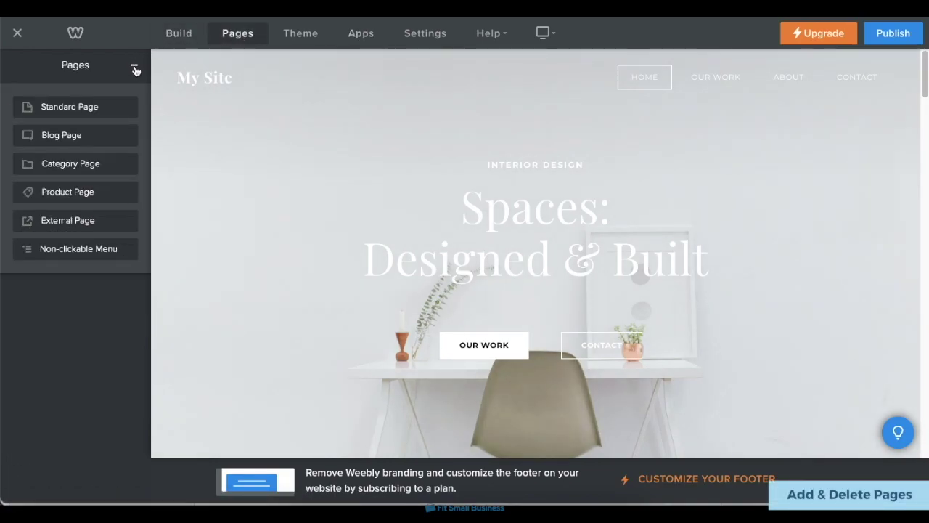
pyautogui.click(109, 106)
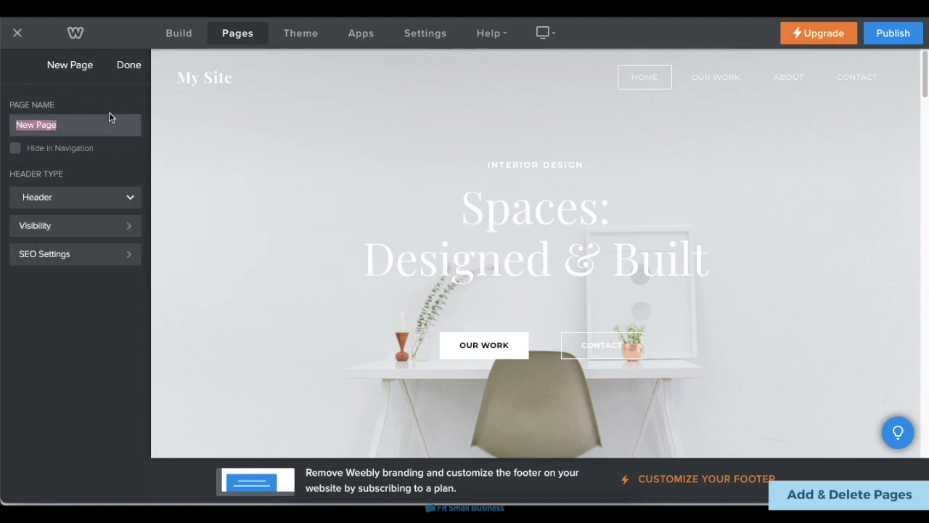
pyautogui.write('Ou')
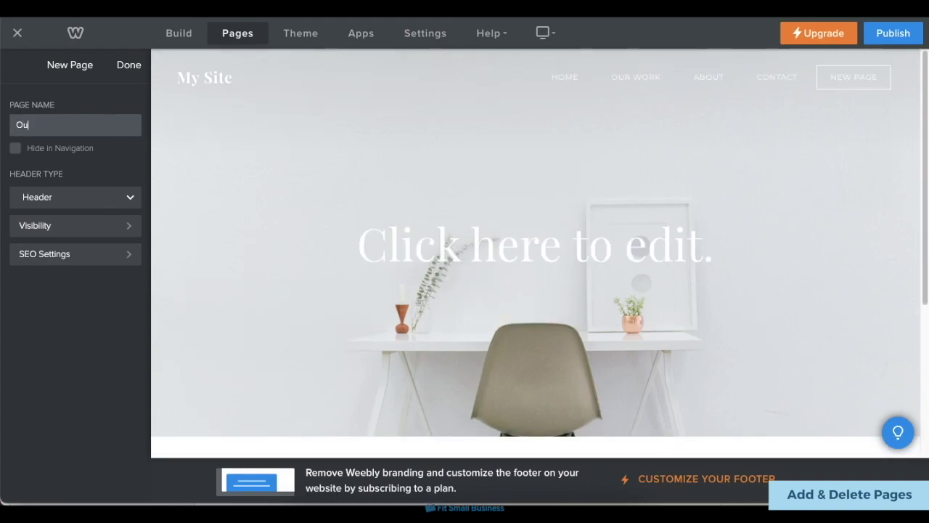
pyautogui.write('r Story')
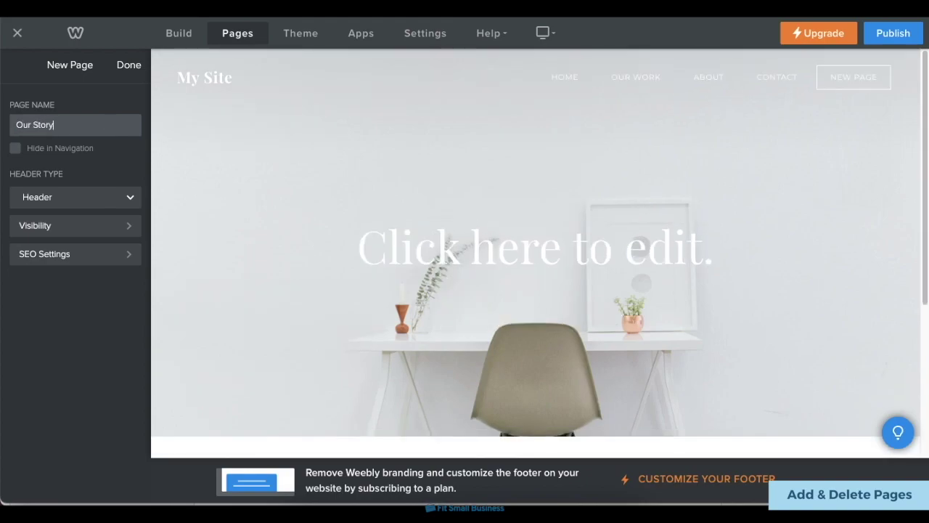
pyautogui.click(91, 204)
pyautogui.click(91, 205)
pyautogui.click(91, 224)
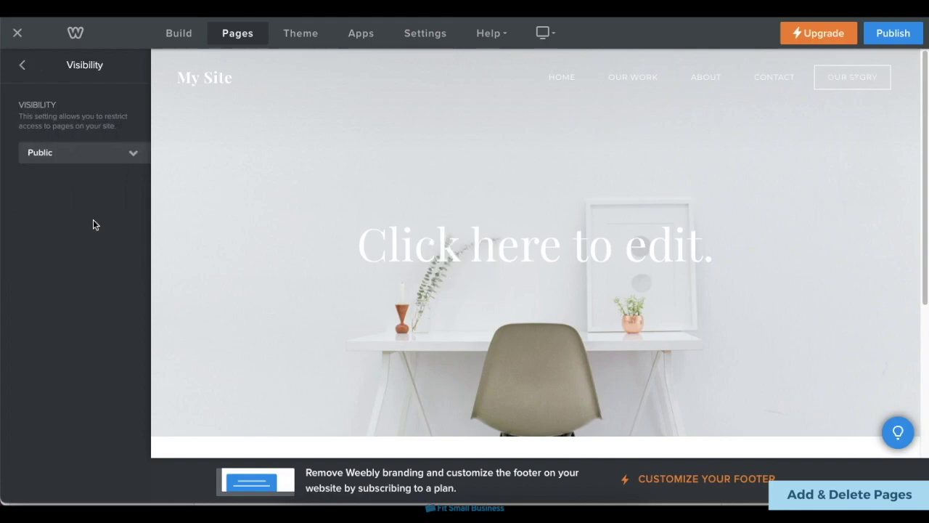
pyautogui.click(16, 65)
pyautogui.click(128, 65)
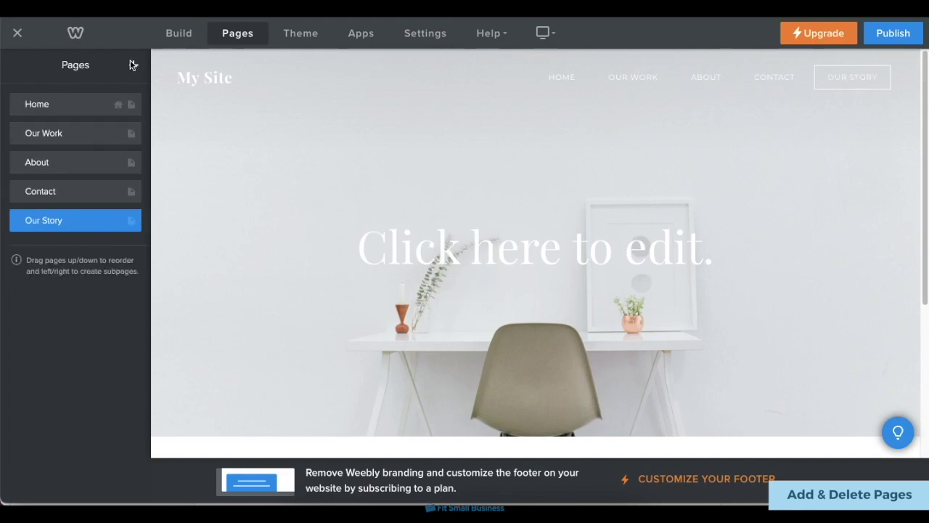
# Delete the Our Story page, leaving Home, Our Work, About and Contact.
pyautogui.click(94, 228)
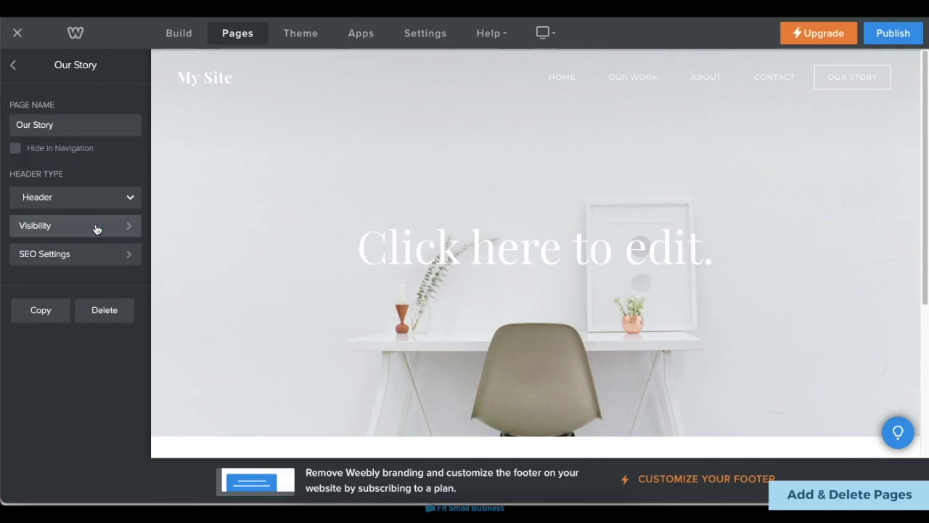
pyautogui.click(124, 318)
pyautogui.click(520, 289)
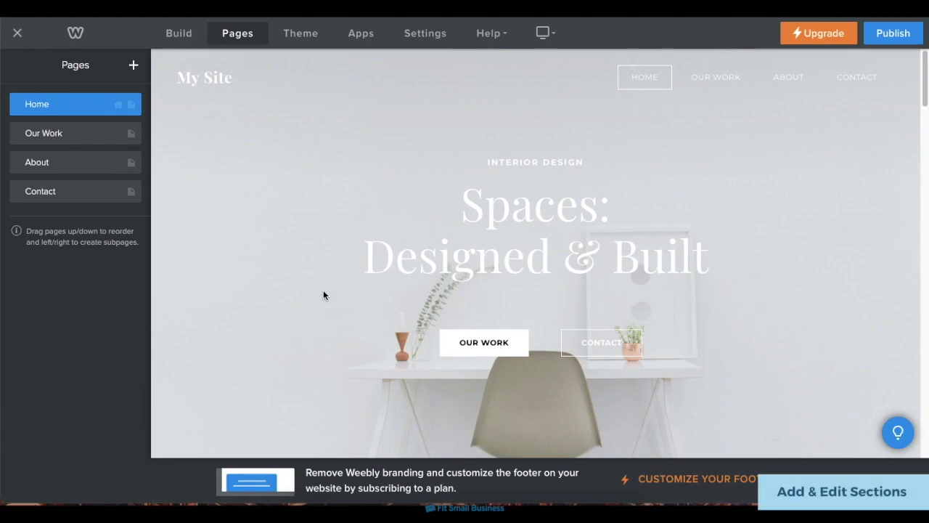
# Add a section below the home banner using the Featured 'From Clay to Cup' layout.
pyautogui.click(185, 34)
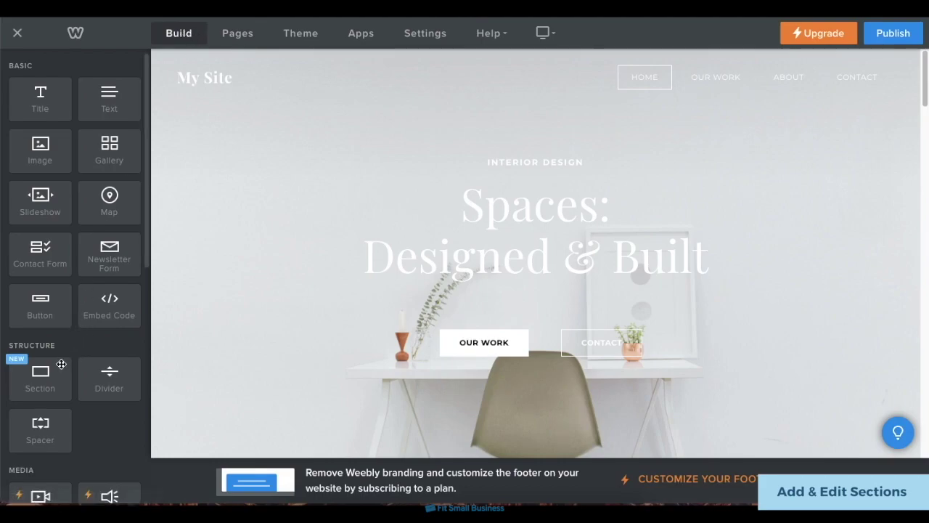
pyautogui.moveTo(61, 364); pyautogui.dragTo(554, 419)
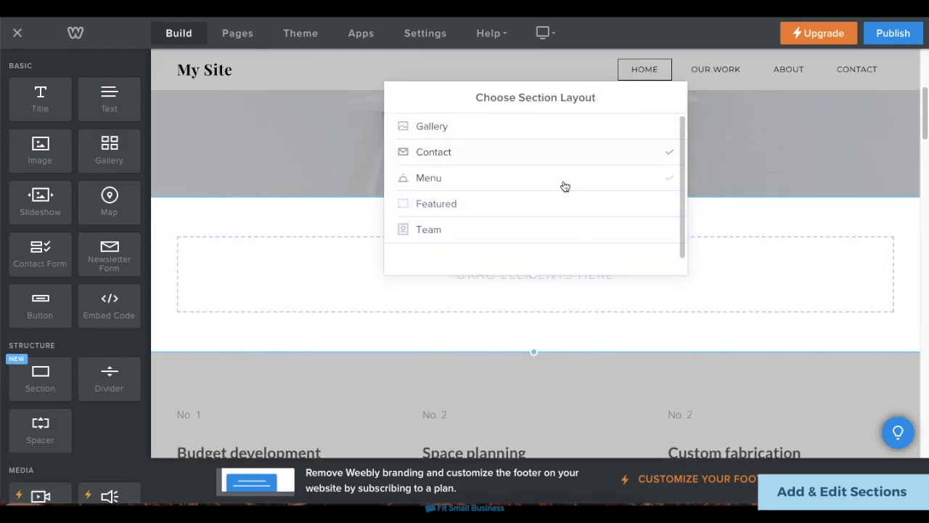
pyautogui.click(558, 208)
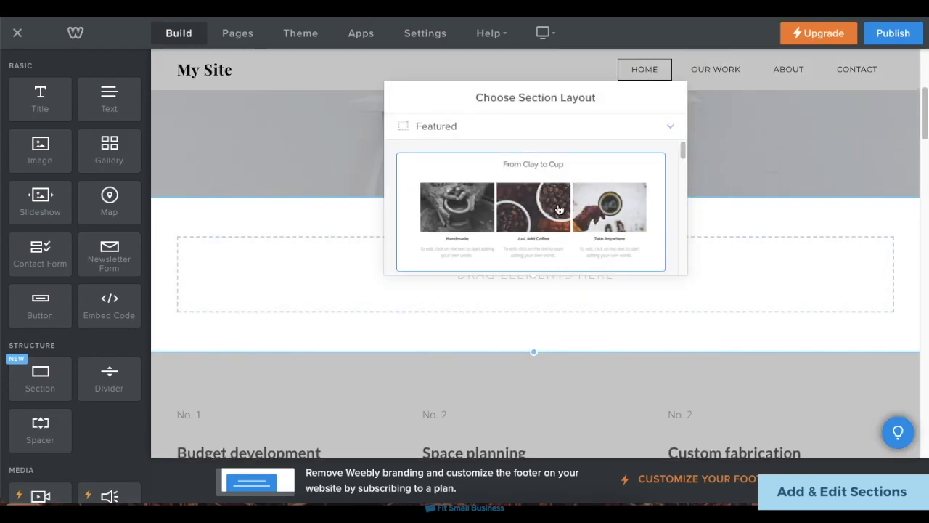
pyautogui.scroll(-3, 563, 200)
pyautogui.scroll(3, 570, 189)
pyautogui.click(578, 180)
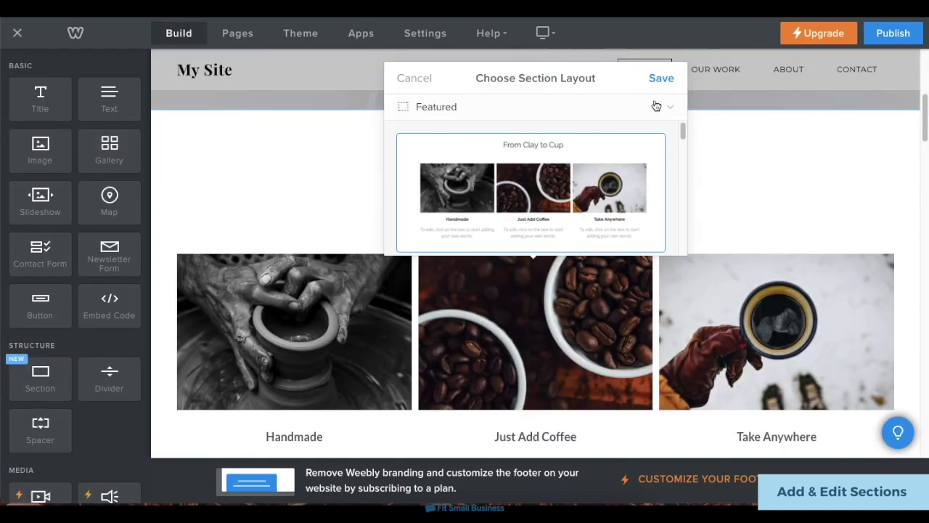
pyautogui.click(663, 78)
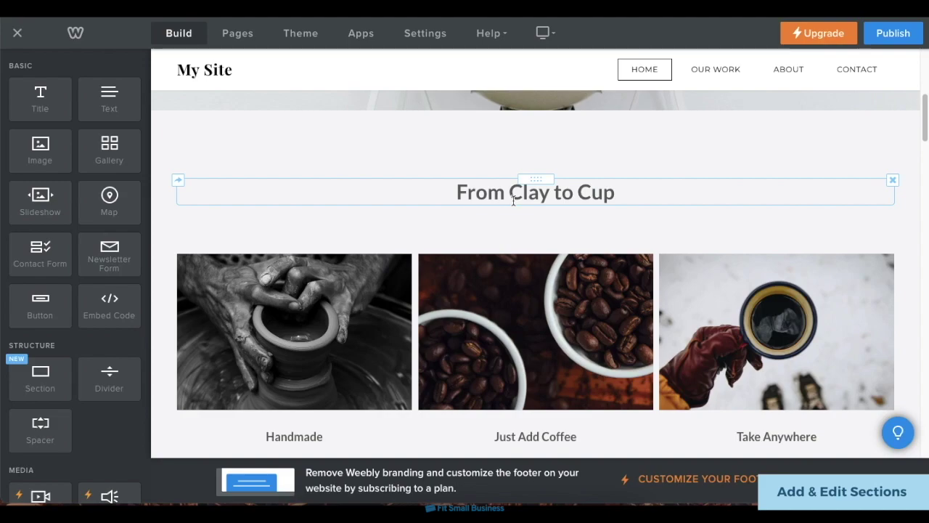
# Replace the Handmade photo with the uploaded birthday bouquet image.
pyautogui.click(297, 361)
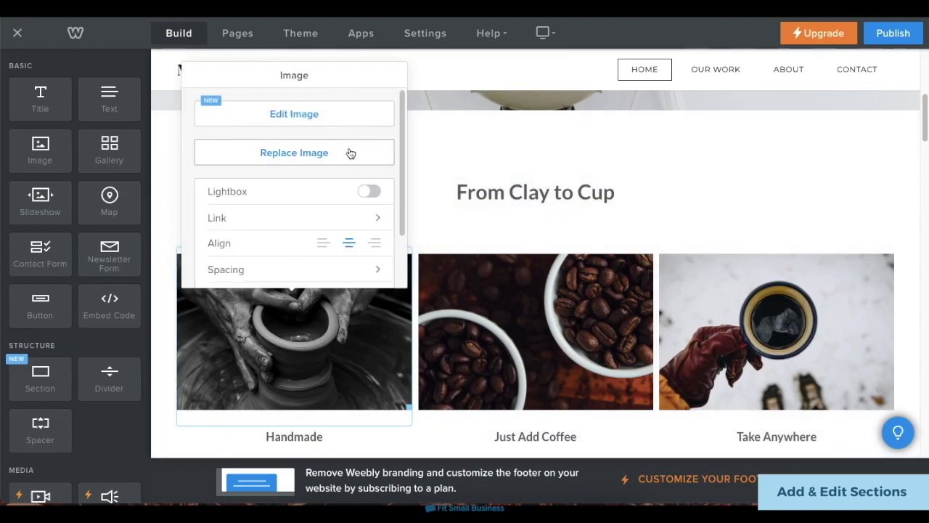
pyautogui.click(351, 154)
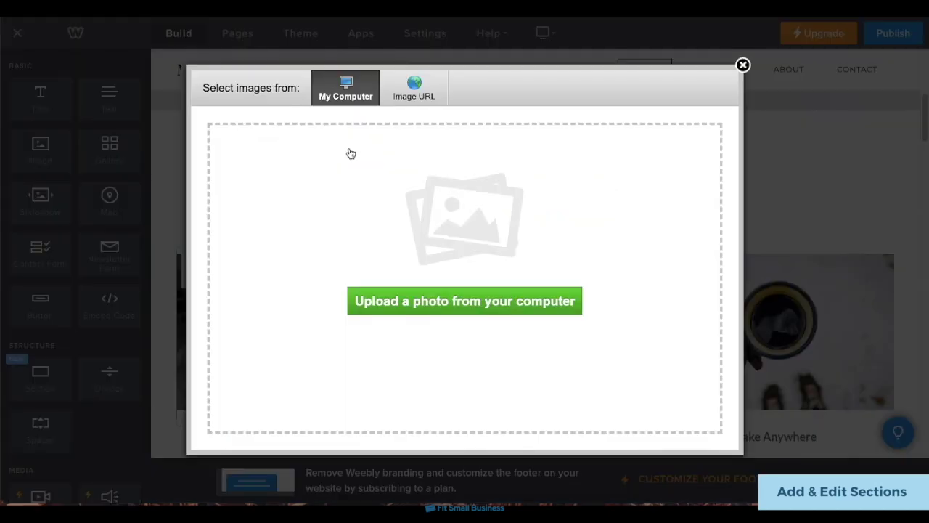
pyautogui.click(400, 315)
pyautogui.click(400, 172)
pyautogui.doubleClick(400, 172)
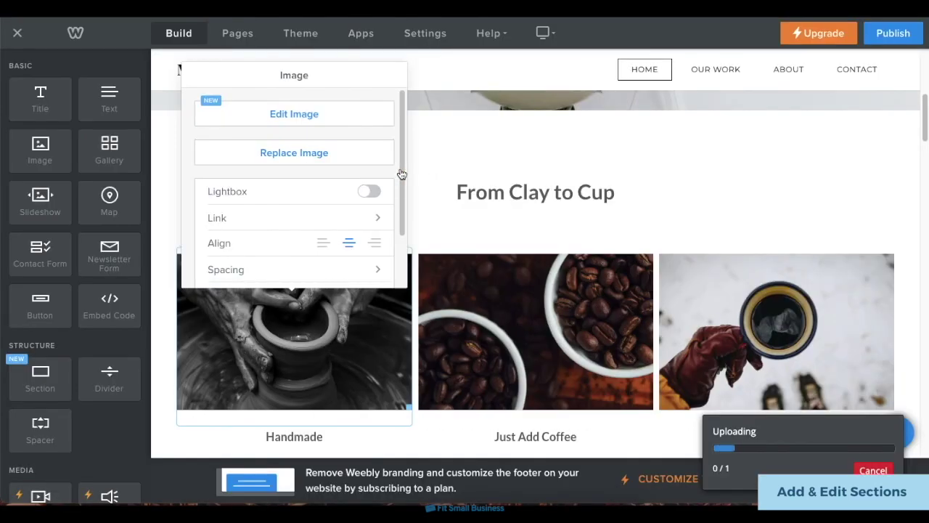
# Retitle the section heading to 'Featured Work' and exit text editing.
pyautogui.tripleClick(602, 192)
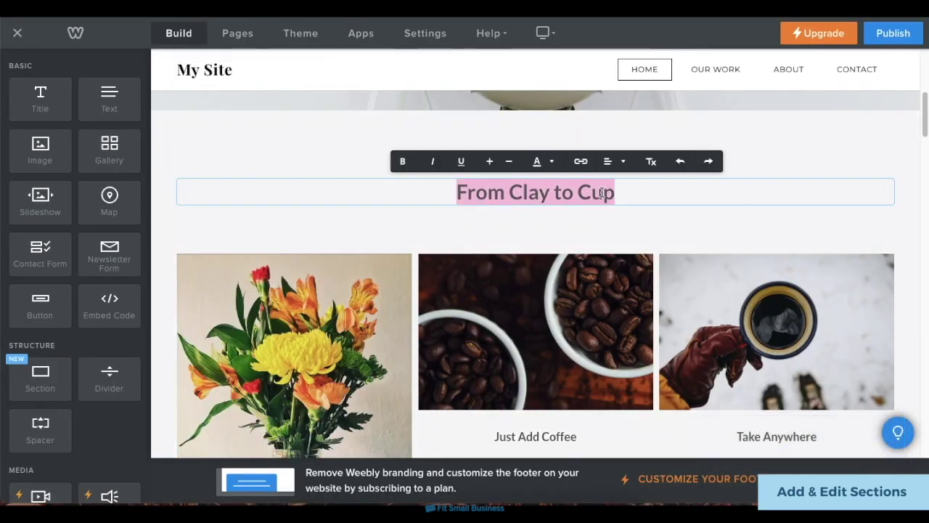
pyautogui.write('Featured Work')
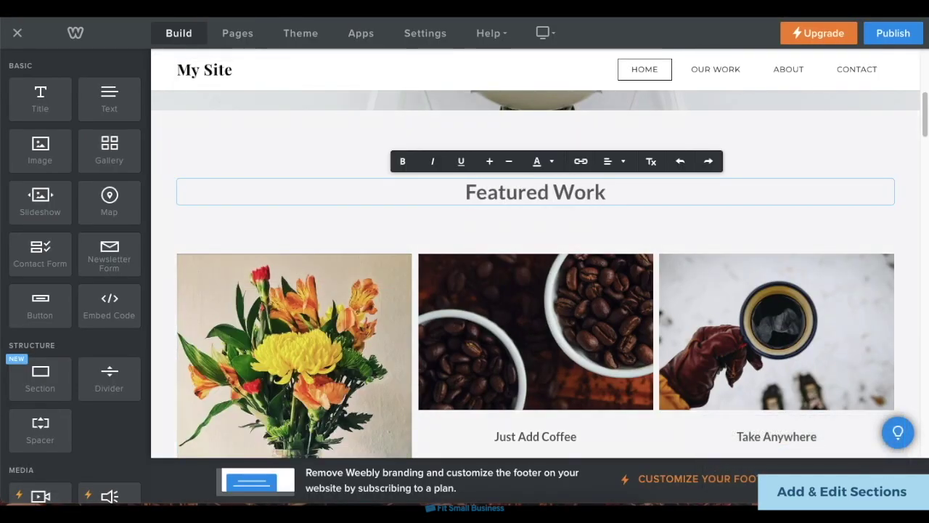
pyautogui.click(773, 150)
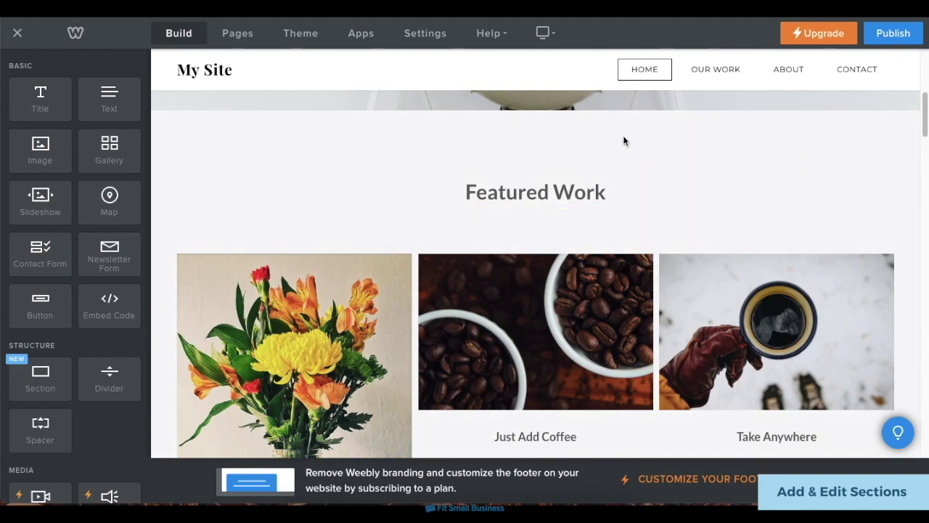
pyautogui.scroll(3, 623, 138)
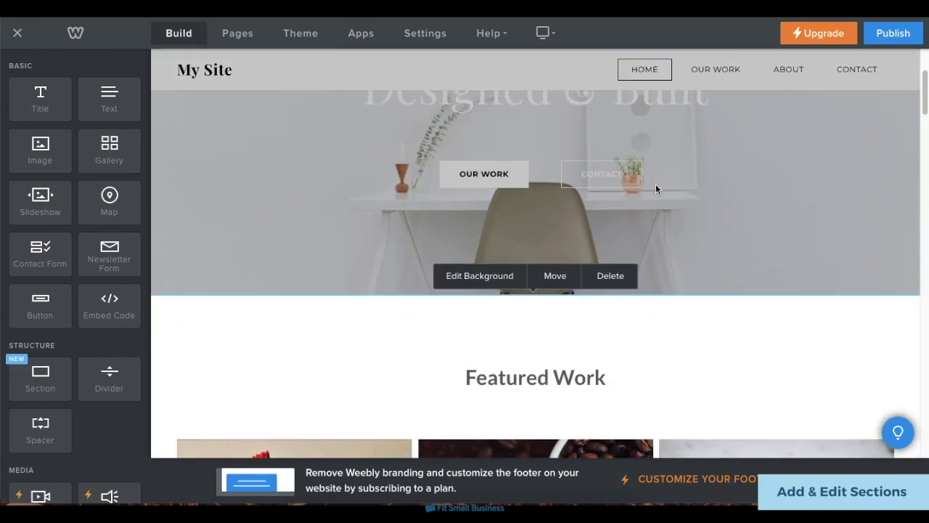
# Set the Featured Work section background to a light cyan colour.
pyautogui.click(468, 280)
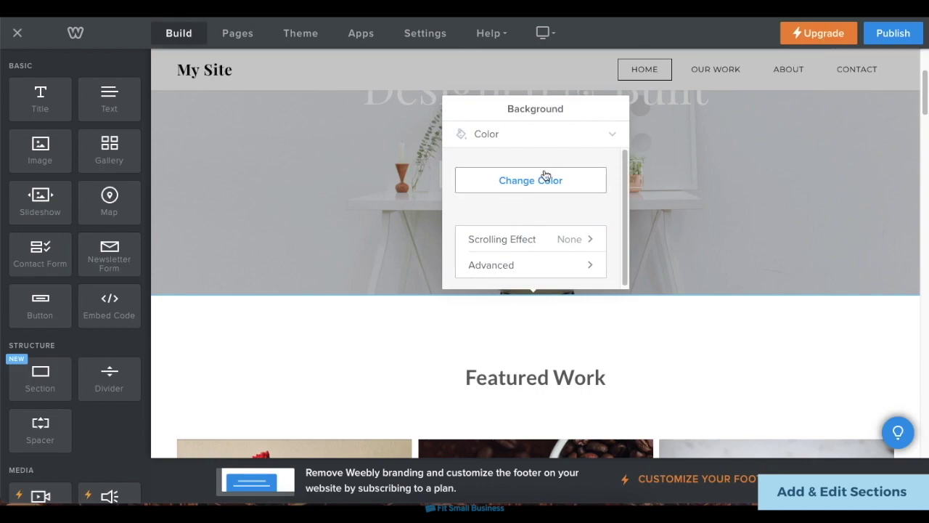
pyautogui.click(556, 144)
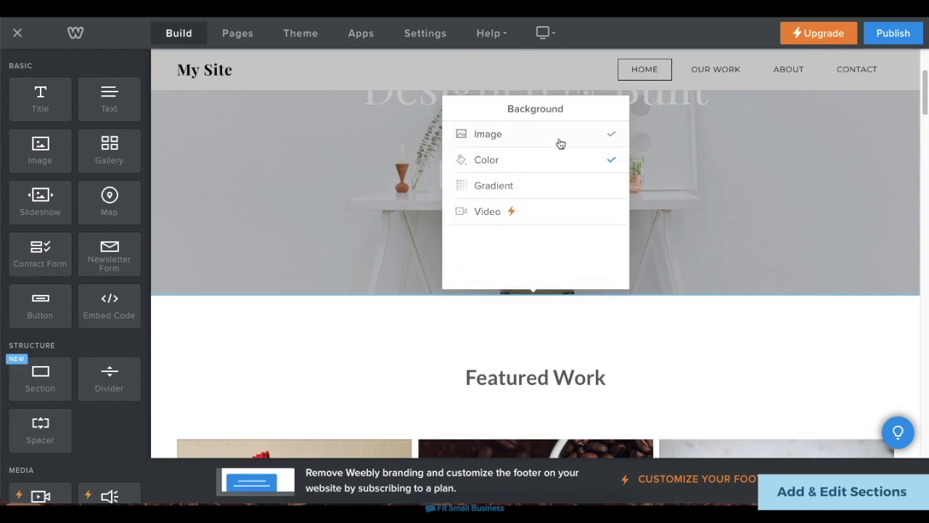
pyautogui.click(560, 159)
pyautogui.click(557, 181)
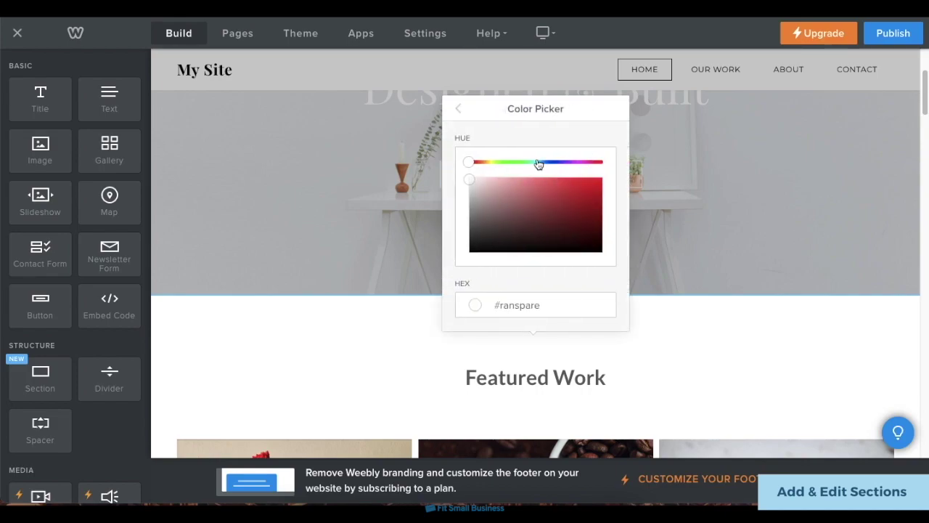
pyautogui.click(537, 161)
pyautogui.click(545, 179)
pyautogui.click(492, 181)
pyautogui.click(587, 313)
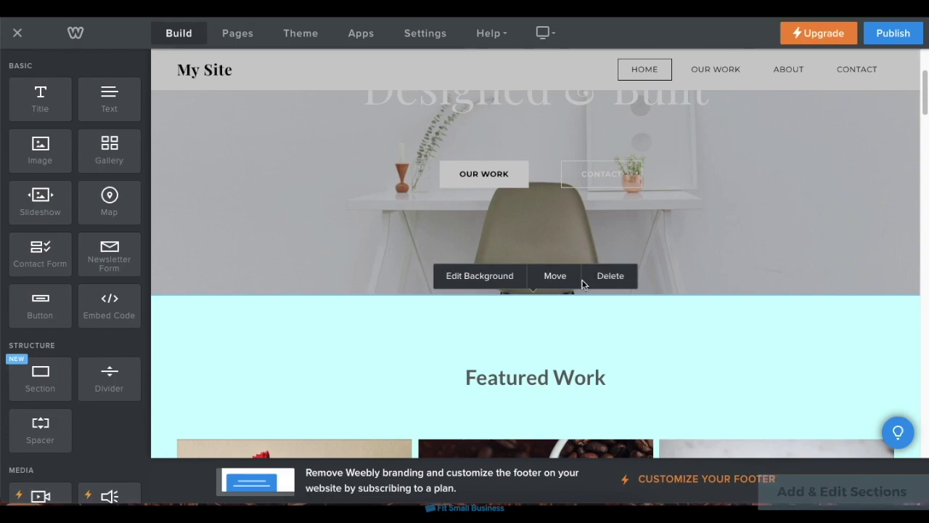
pyautogui.scroll(-2, 657, 349)
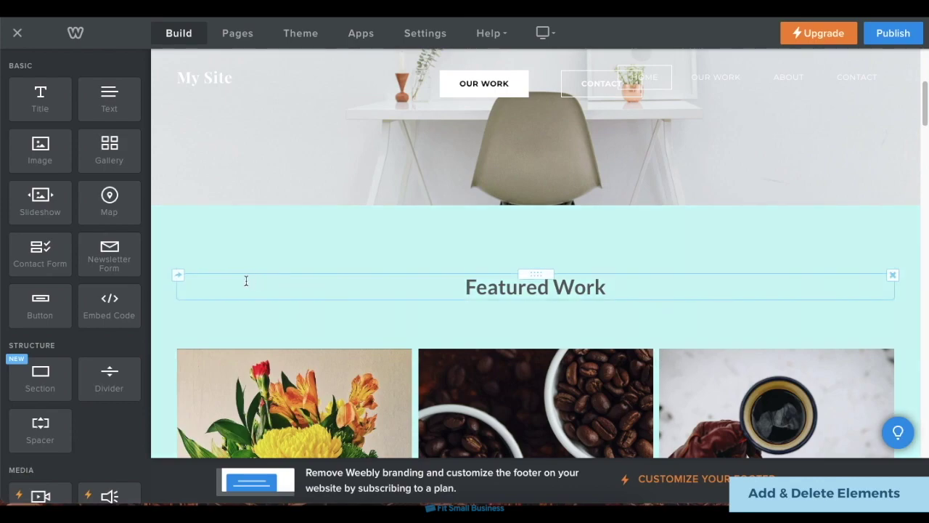
pyautogui.scroll(-3, 103, 225)
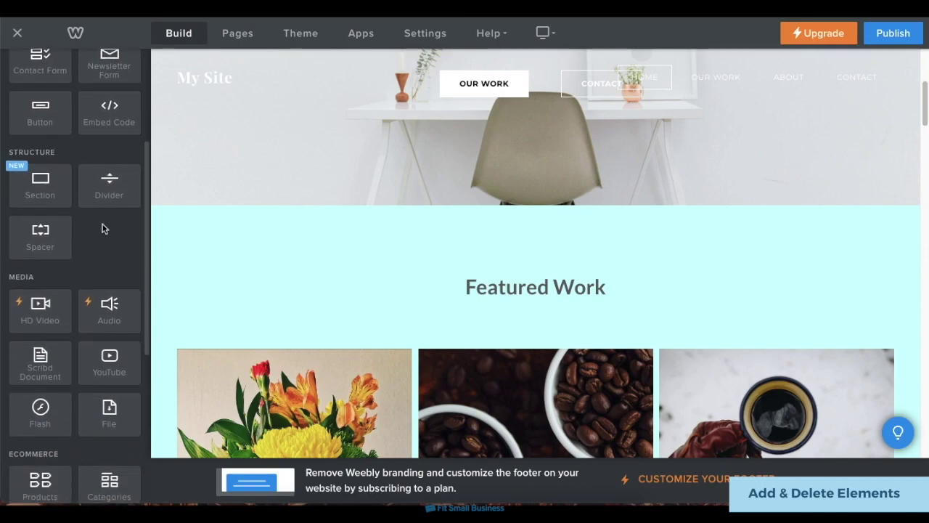
pyautogui.scroll(-3, 103, 229)
pyautogui.scroll(6, 102, 228)
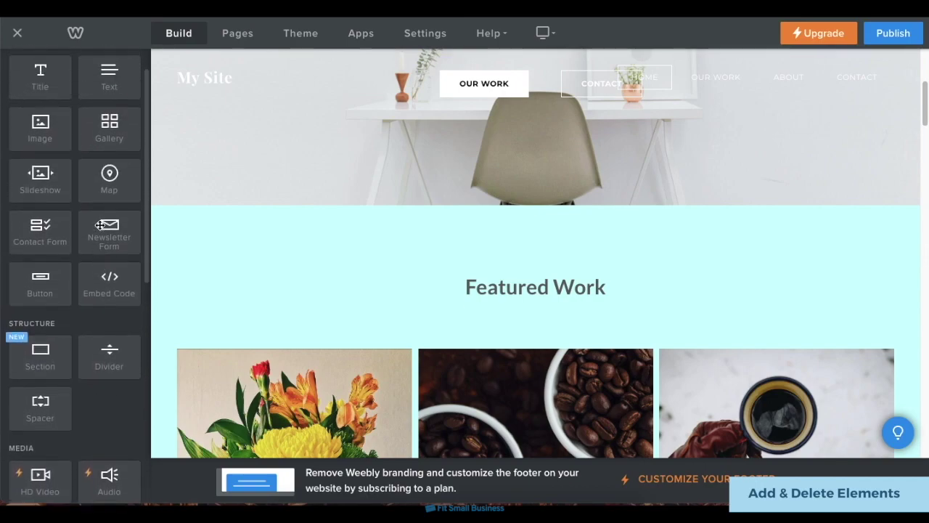
pyautogui.scroll(1, 100, 225)
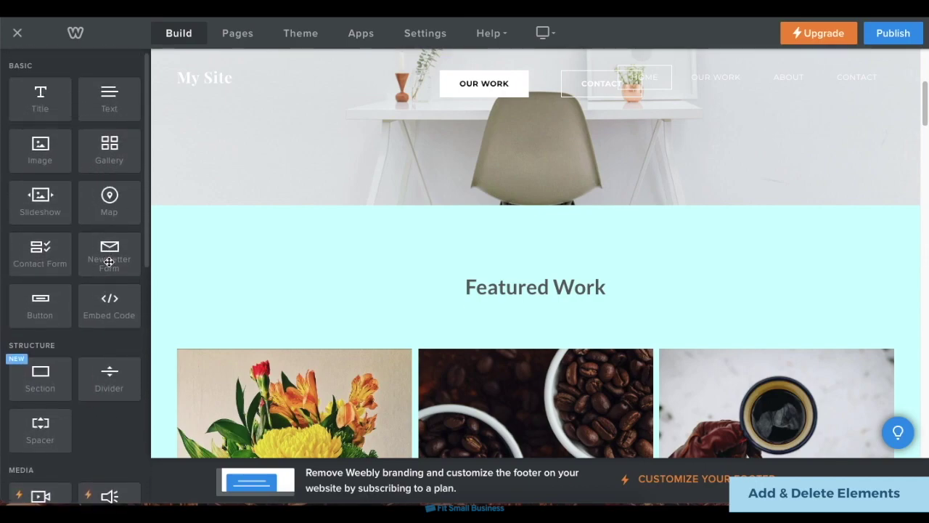
pyautogui.moveTo(109, 261); pyautogui.dragTo(515, 229)
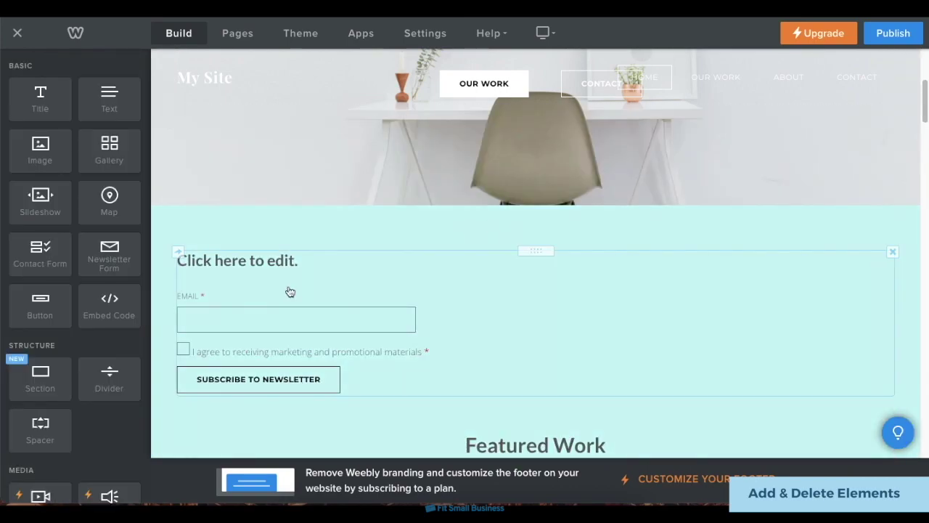
pyautogui.click(277, 260)
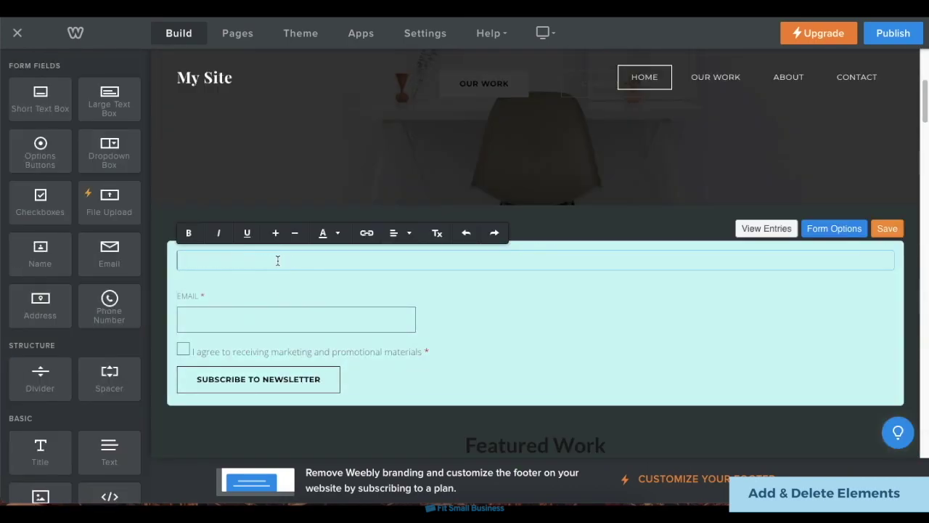
pyautogui.write('Sign up for our newsletter!')
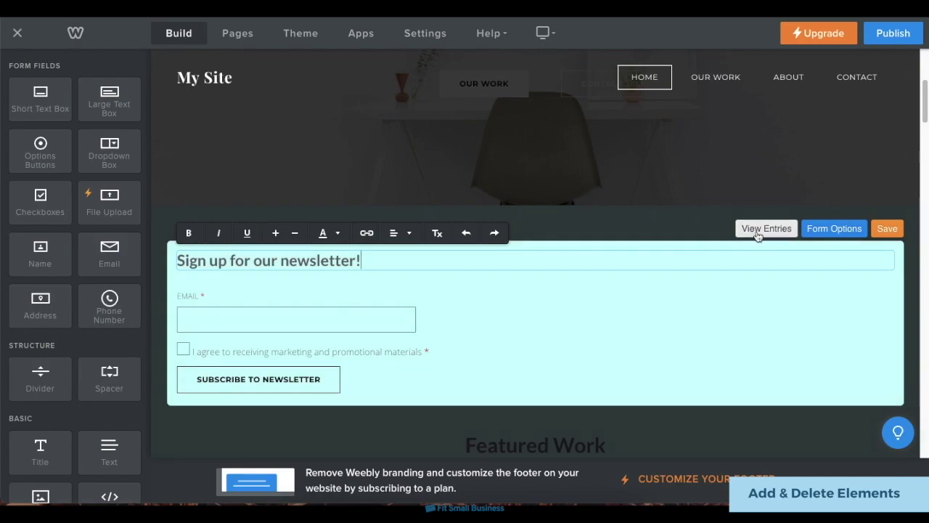
pyautogui.click(887, 229)
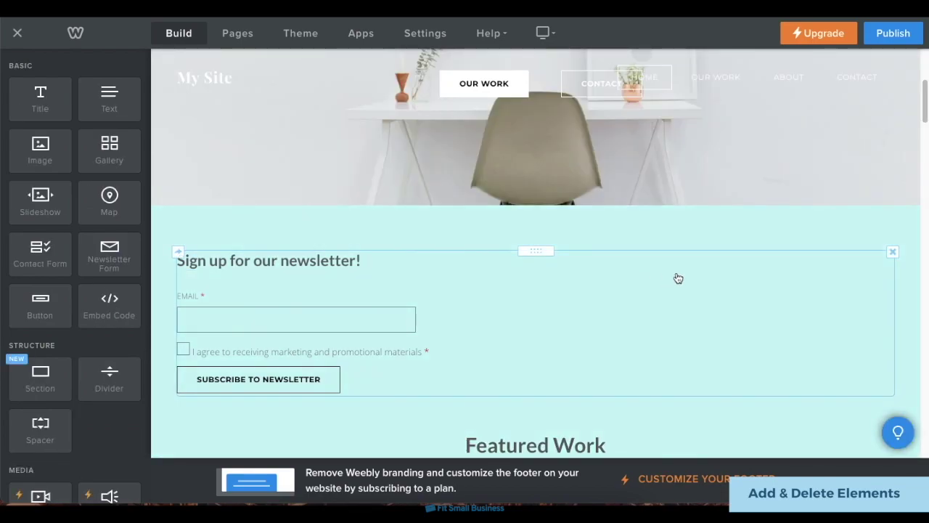
pyautogui.click(891, 255)
pyautogui.click(872, 220)
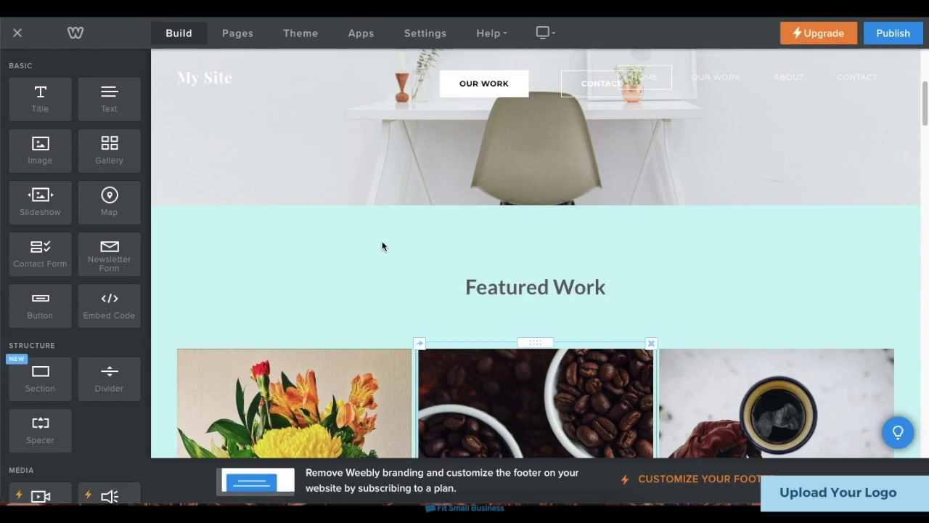
# Switch the site title to Logo and upload sample logo.png as the header logo.
pyautogui.click(216, 78)
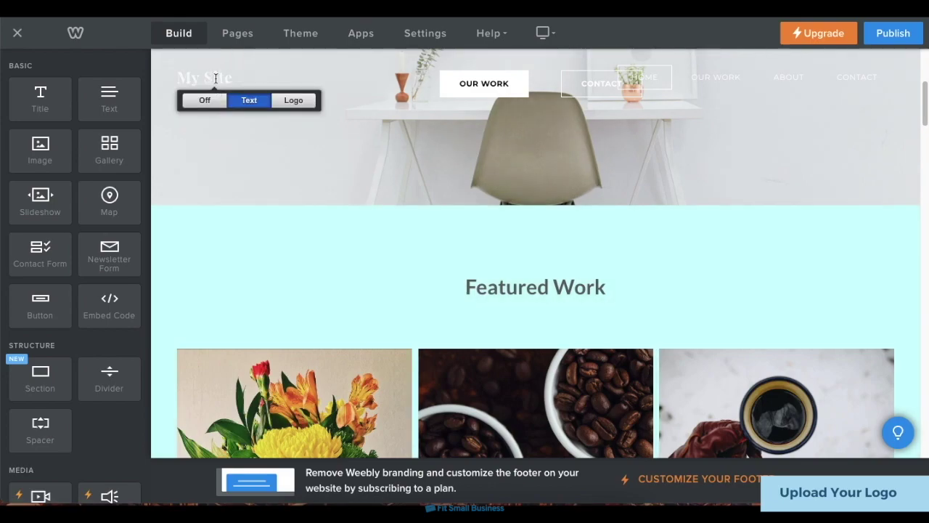
pyautogui.click(294, 101)
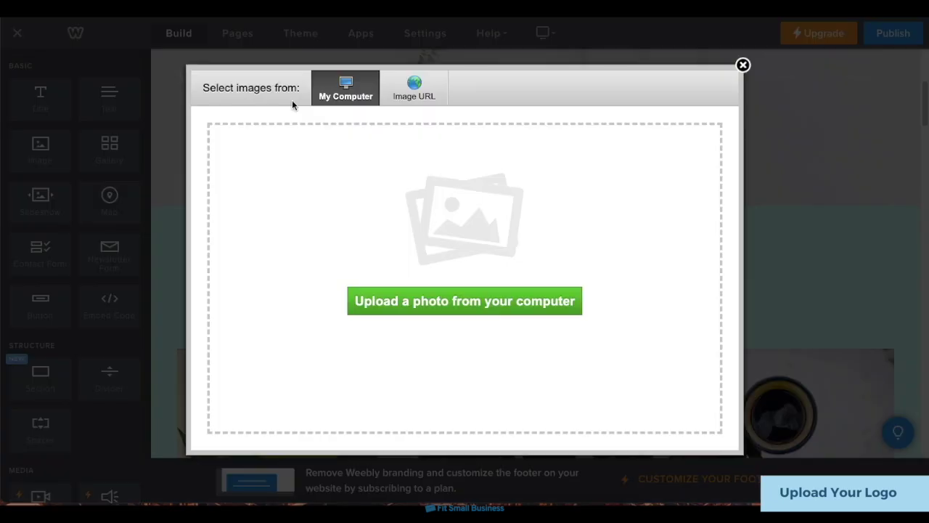
pyautogui.click(505, 301)
pyautogui.doubleClick(481, 190)
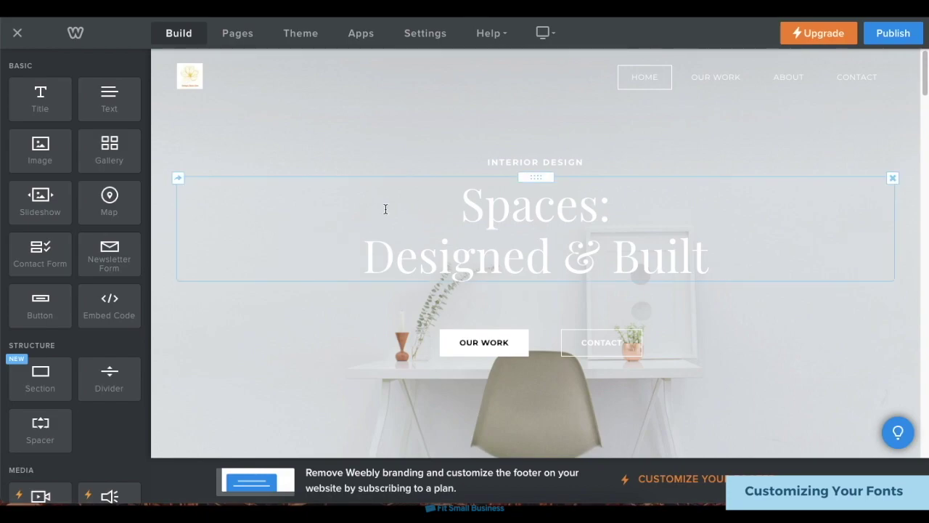
# Change the theme's Paragraph Titles font from Lato to Cabin.
pyautogui.click(311, 38)
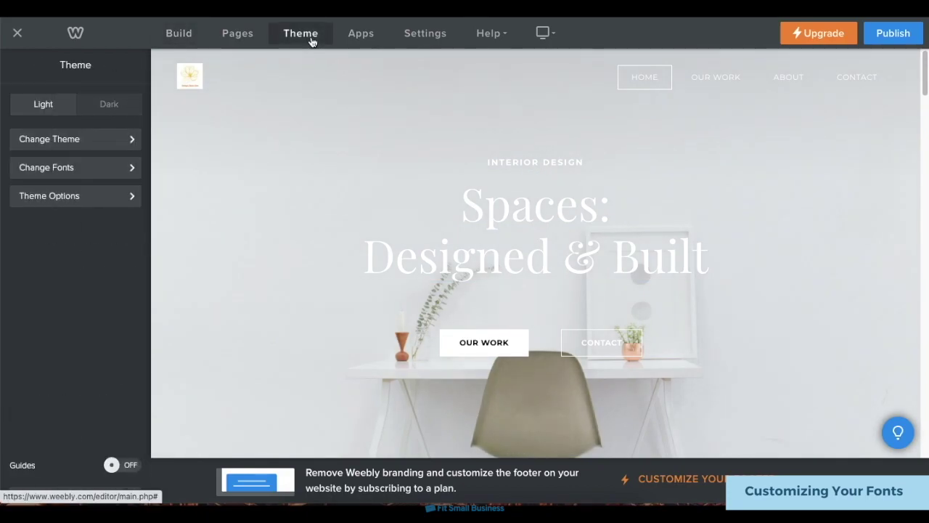
pyautogui.click(132, 167)
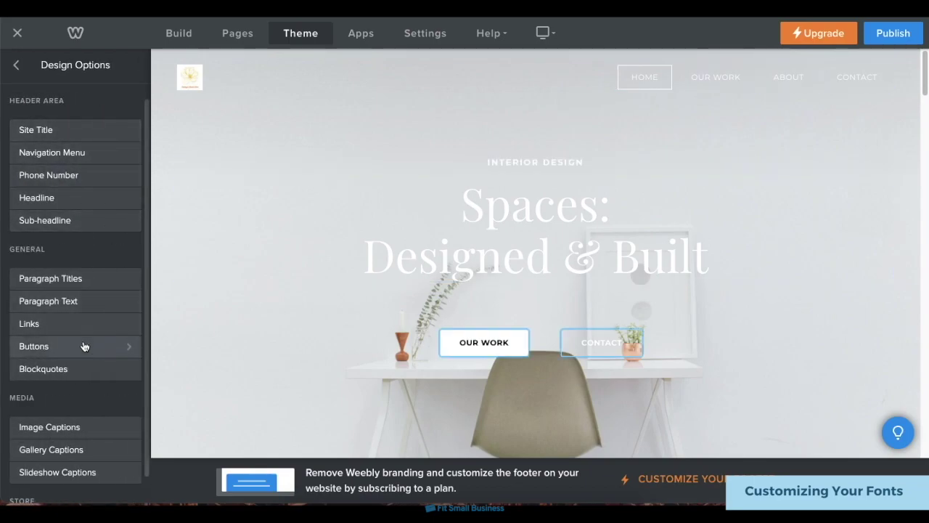
pyautogui.click(82, 281)
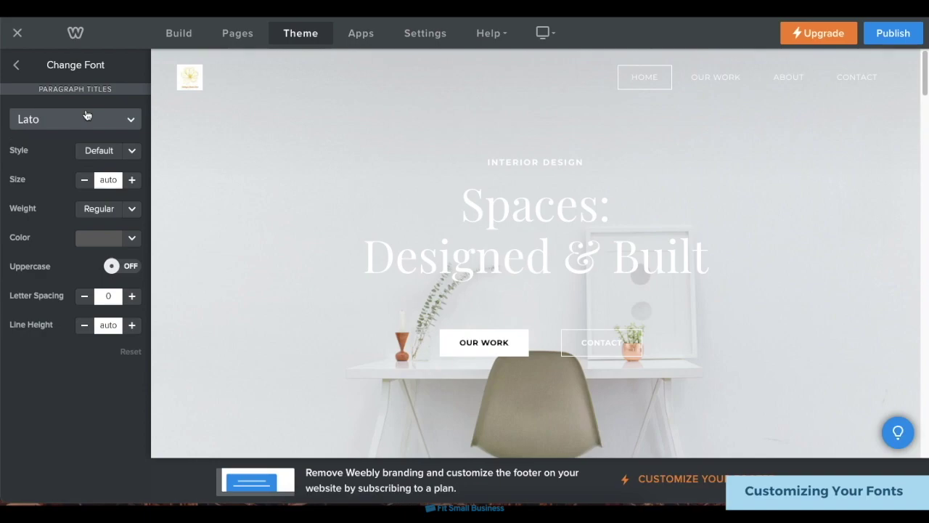
pyautogui.click(87, 120)
pyautogui.scroll(-1, 84, 272)
pyautogui.click(77, 256)
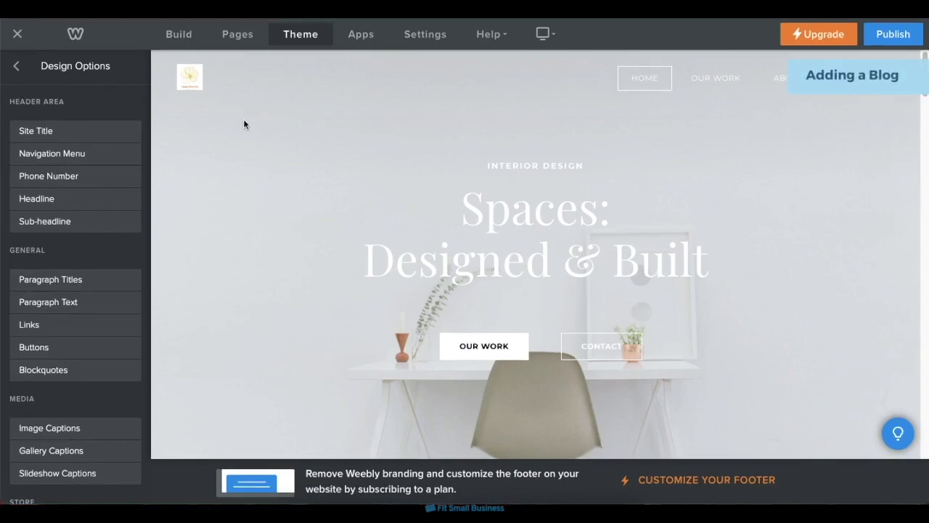
# Add a blog page named 'Our Blogs' and start a new post in the Blog Editor.
pyautogui.click(228, 38)
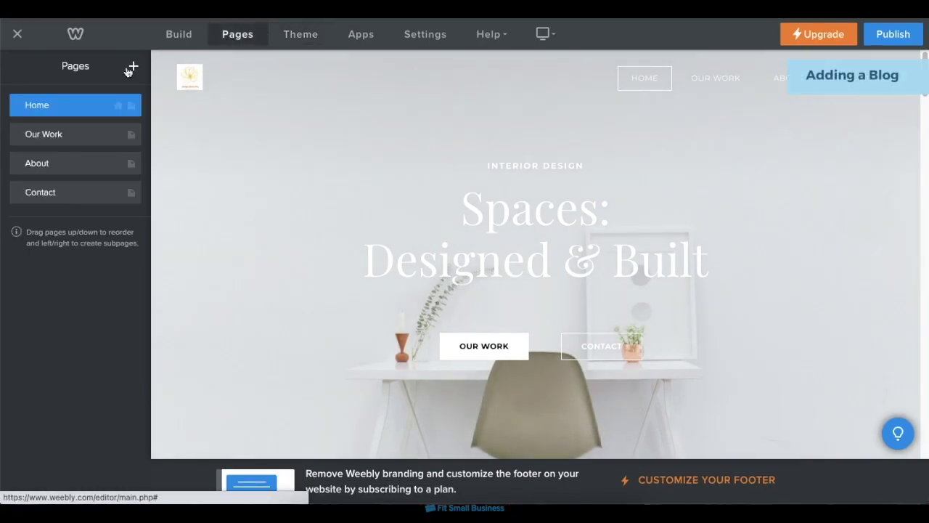
pyautogui.click(134, 67)
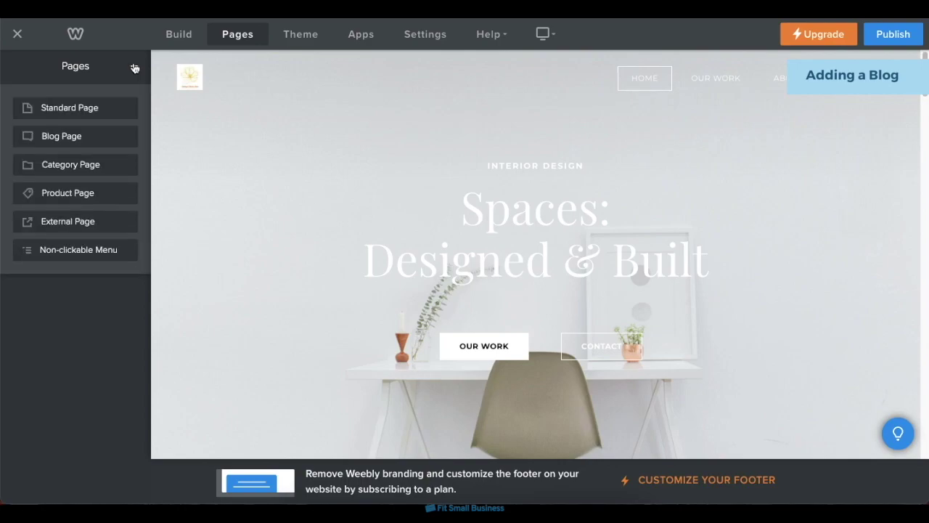
pyautogui.click(113, 135)
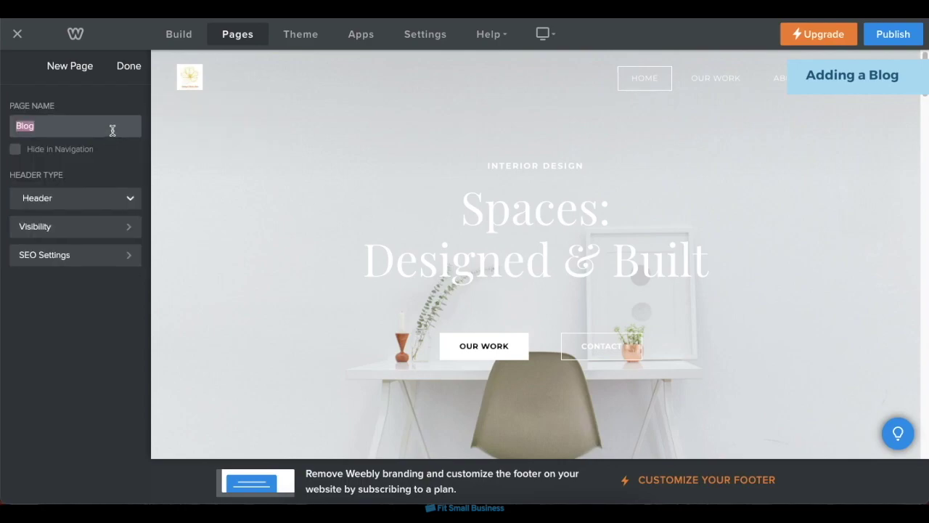
pyautogui.write('Our Blogs')
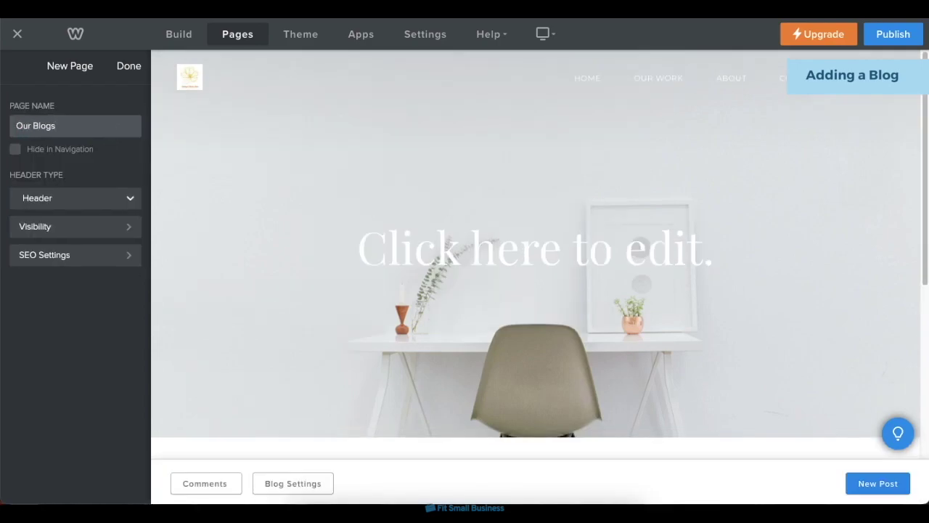
pyautogui.click(126, 69)
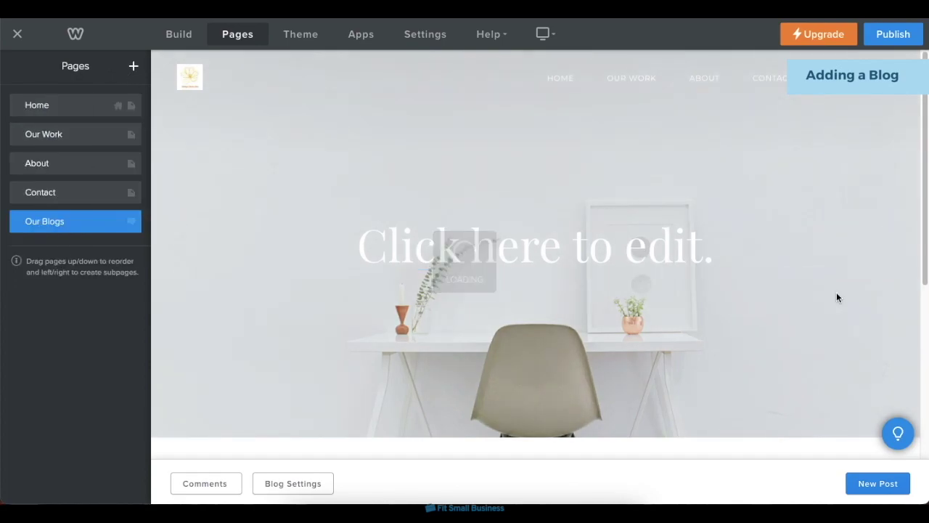
pyautogui.click(863, 491)
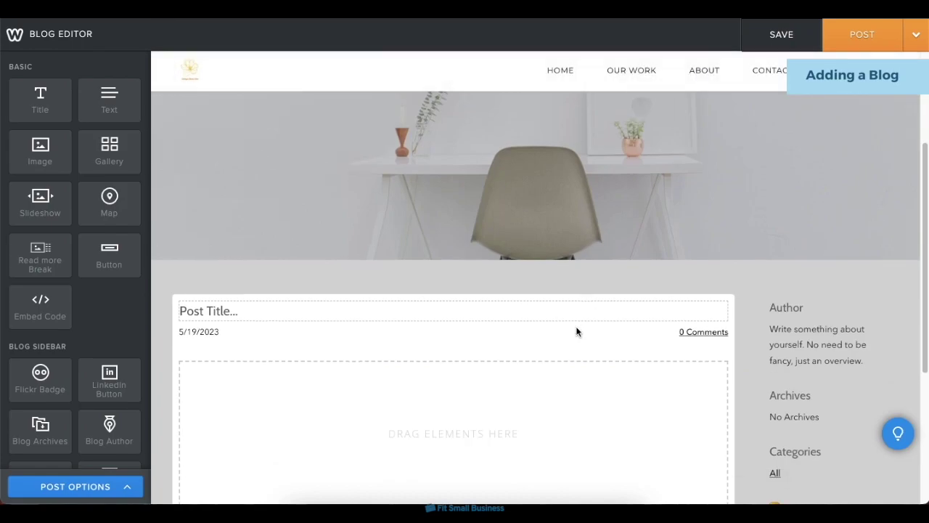
# Title the post 'Why Interior Design Matters' and add text and image blocks, image above the text.
pyautogui.scroll(-2, 576, 331)
pyautogui.click(493, 208)
pyautogui.write('Why Interior Design Matters')
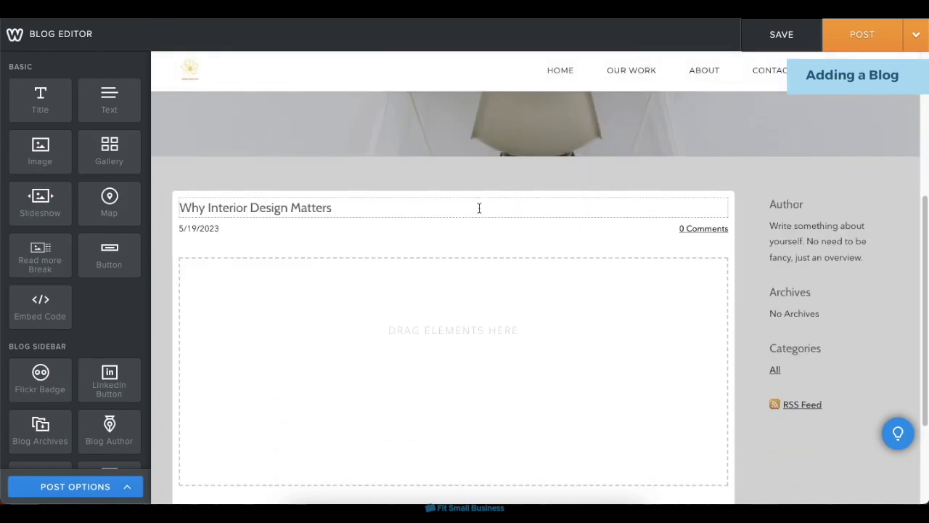
pyautogui.moveTo(109, 98); pyautogui.dragTo(231, 318)
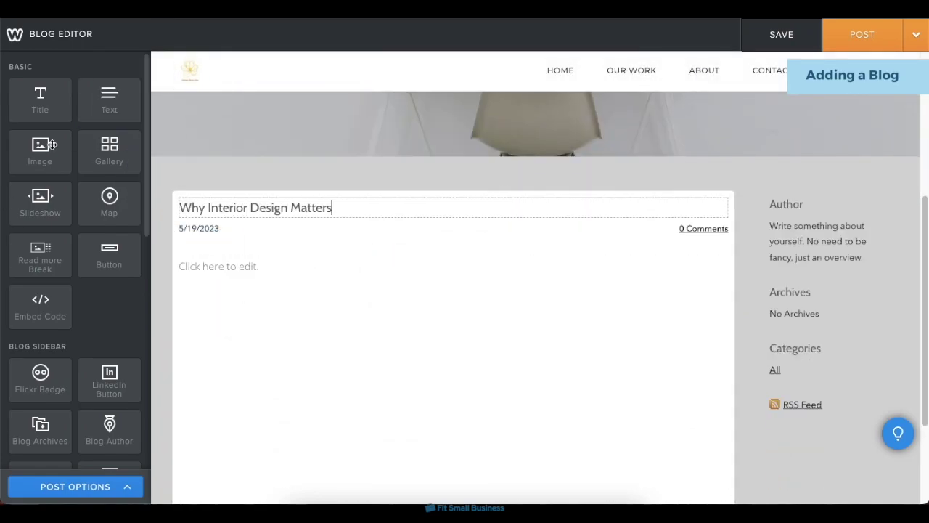
pyautogui.moveTo(39, 152); pyautogui.dragTo(402, 273)
pyautogui.moveTo(456, 252); pyautogui.dragTo(456, 218)
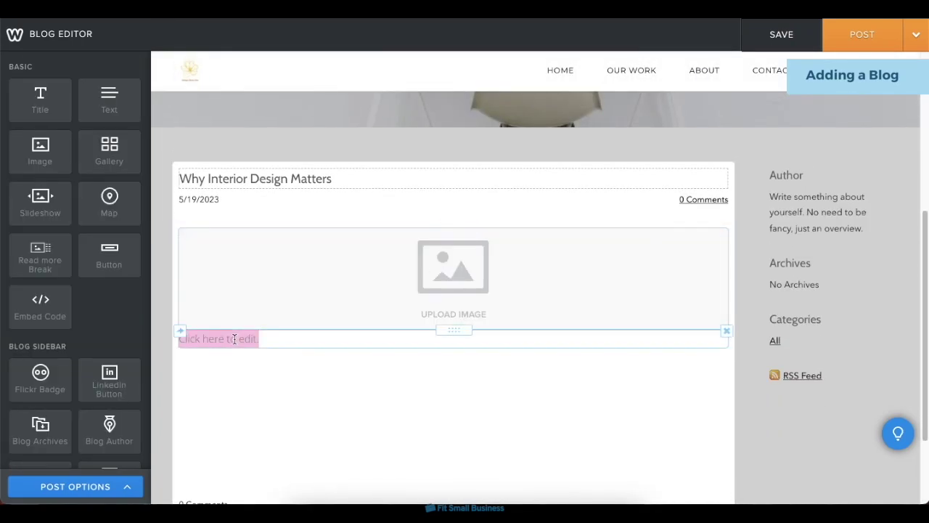
# Write the intro 'Here's why interior design matters.', paste filler text, add a room photo, and post it.
pyautogui.click(218, 336)
pyautogui.write("Here's why interior design matters.")
pyautogui.press('Return')
pyautogui.write('Lorem ipsum dolor sit amet, consectetur adipiscing elit, sed do eiusmod tempor incididunt ut labore et dolore magna aliqua. Ut enim ad minim veniam, quis nostrud exercitation ullamco laboris nisi ut aliquip ex ea commodo consequat. Duis aute irure dolor in reprehenderit in voluptate velit esse cillum dolore eu fugiat nulla pariatur. Excepteur sint occaecat cupidatat non proident, sunt in culpa qui officia deserunt mollit anim id est laborum.')
pyautogui.click(448, 299)
pyautogui.click(448, 301)
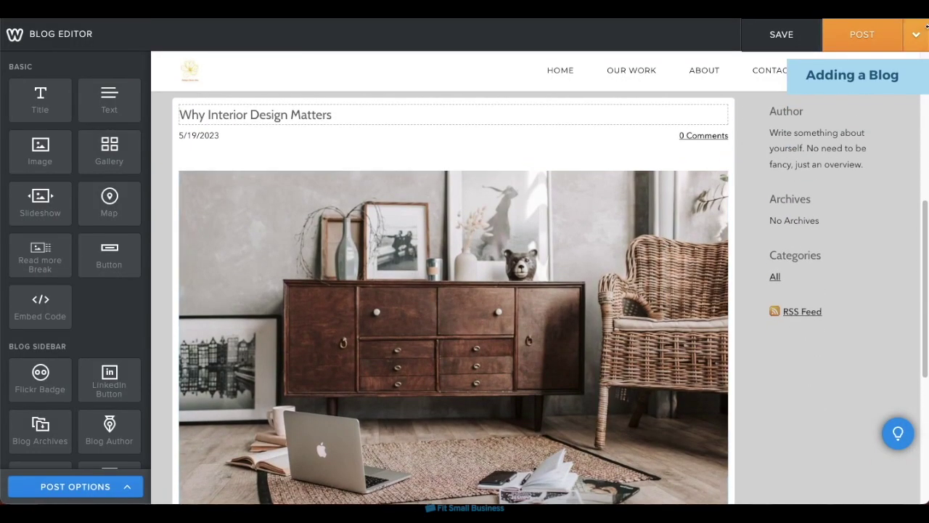
pyautogui.click(847, 46)
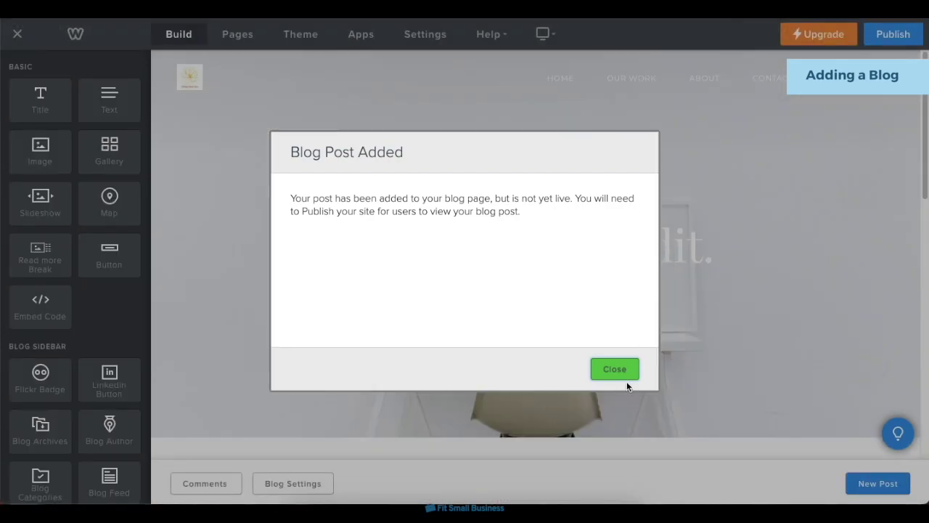
pyautogui.click(622, 374)
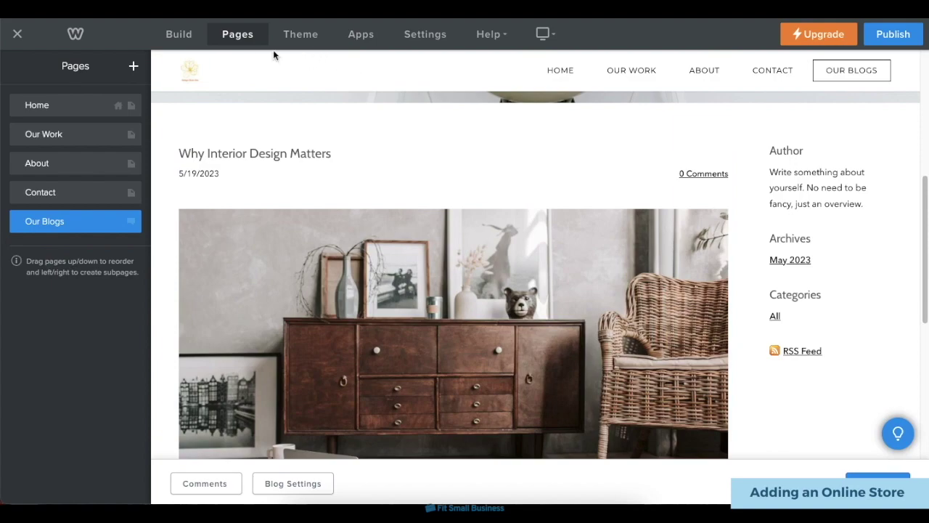
# Add a Product Page and start a new store item.
pyautogui.click(135, 68)
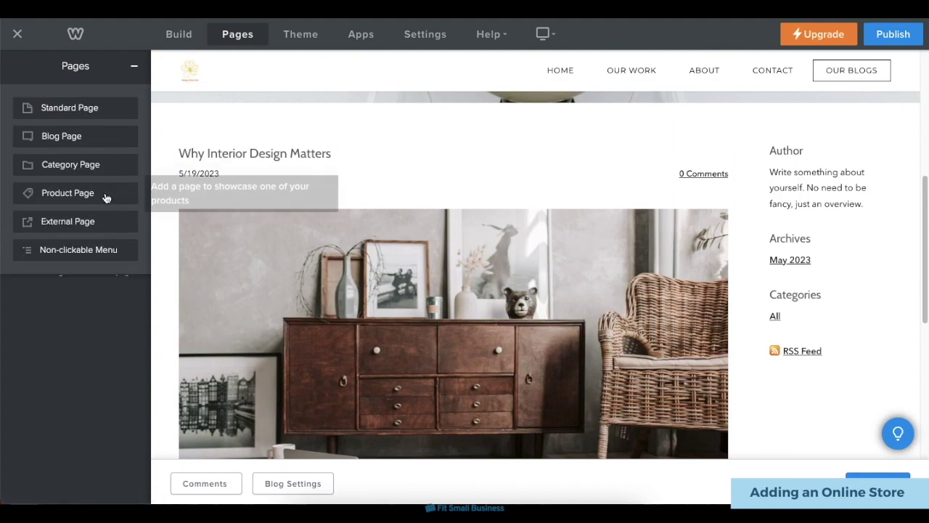
pyautogui.click(105, 193)
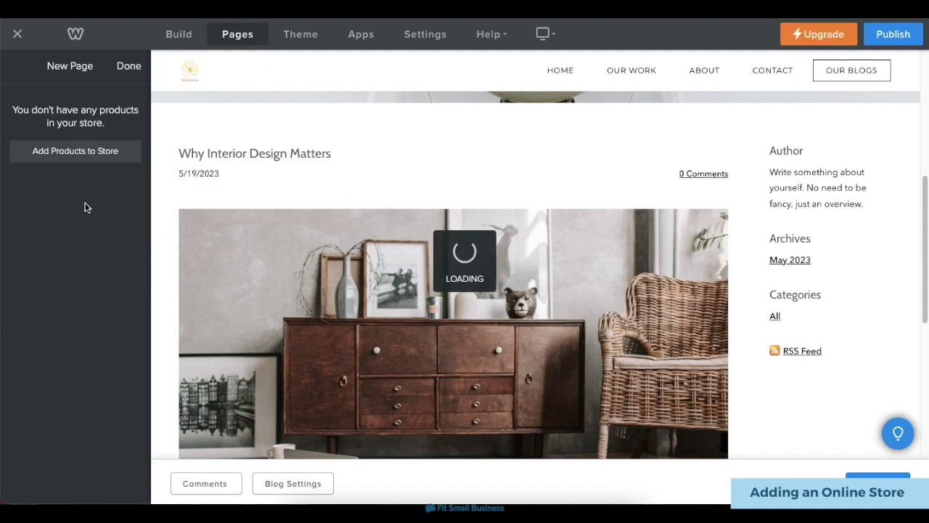
pyautogui.click(122, 164)
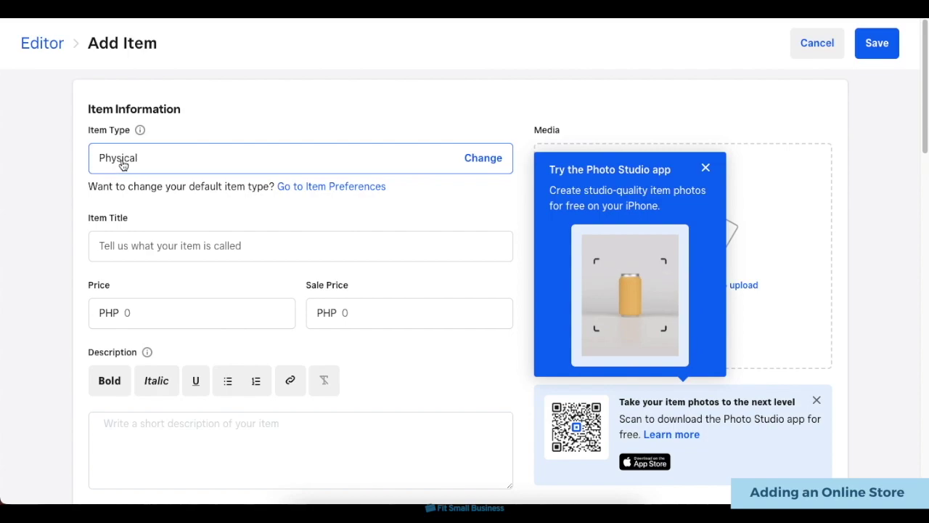
pyautogui.click(706, 167)
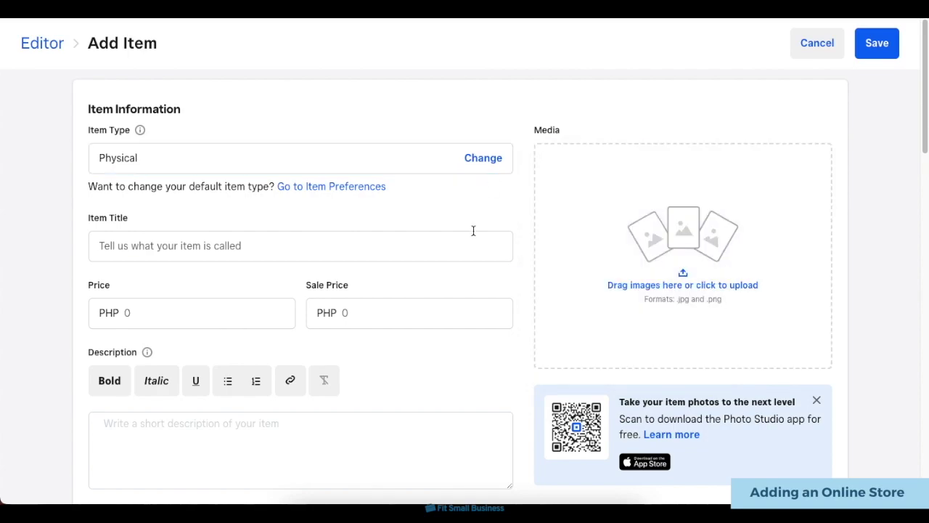
# Enter title 'Succulent Collection', price 20, sale price 15, and description 'A collection of succulents for your home'.
pyautogui.scroll(-1, 436, 218)
pyautogui.click(382, 187)
pyautogui.write('Succulent Collection')
pyautogui.click(251, 259)
pyautogui.write('20')
pyautogui.click(453, 257)
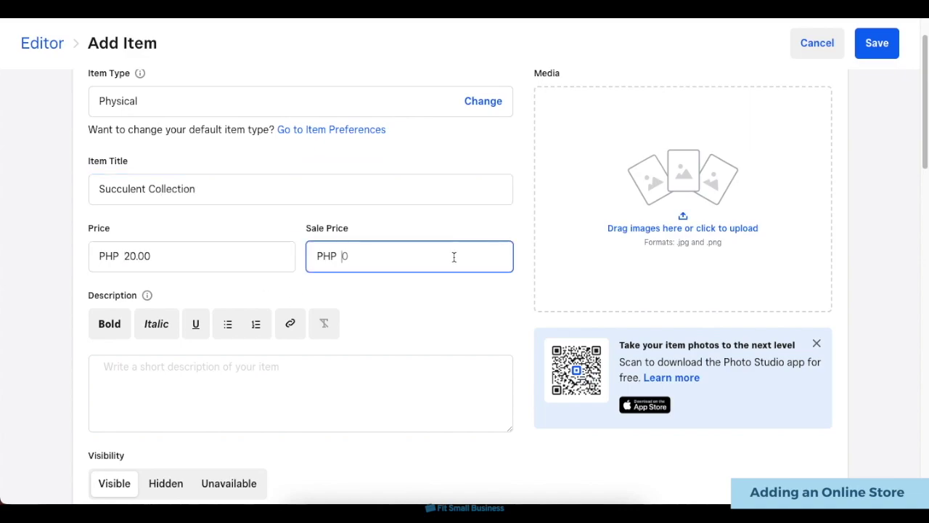
pyautogui.write('15')
pyautogui.scroll(-1, 436, 349)
pyautogui.click(435, 356)
pyautogui.write('A collection of succulents for your home')
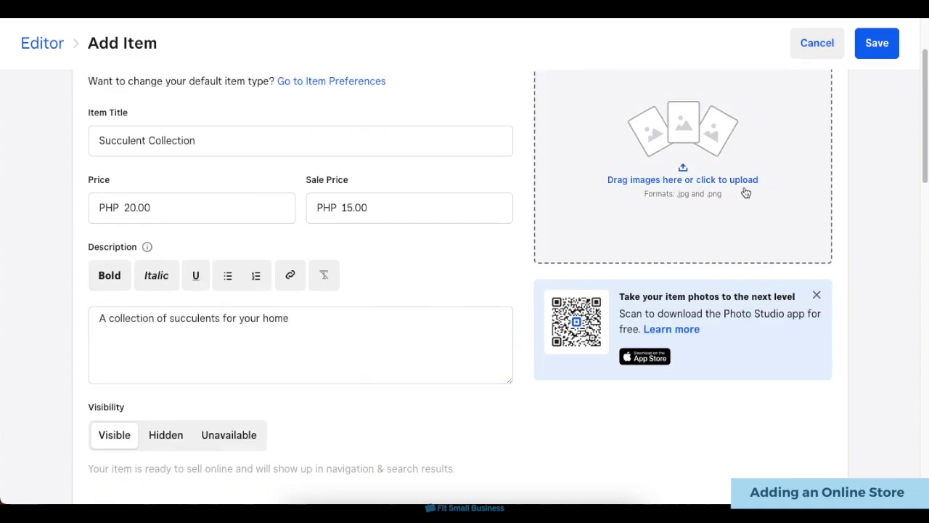
# Upload the product photo and save the Succulent Collection item.
pyautogui.click(746, 193)
pyautogui.click(633, 359)
pyautogui.scroll(-8, 549, 312)
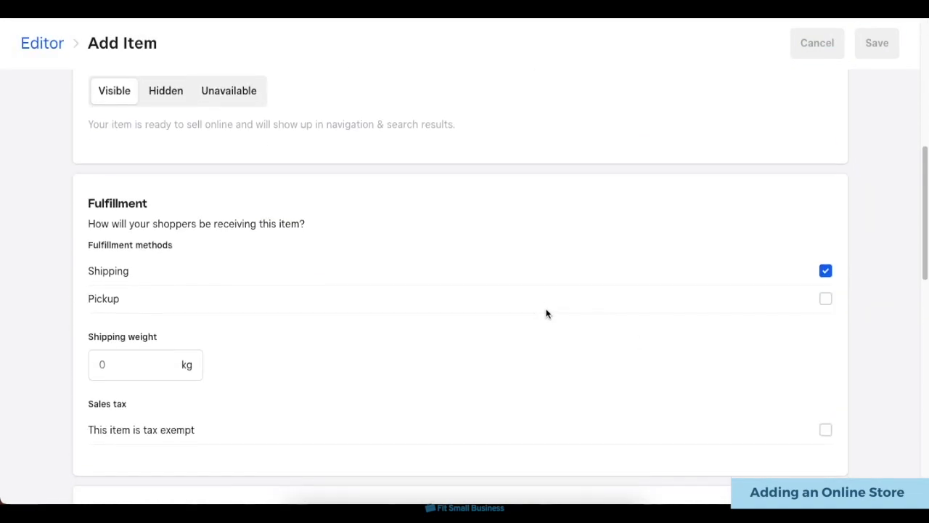
pyautogui.scroll(-2, 548, 312)
pyautogui.scroll(-5, 431, 334)
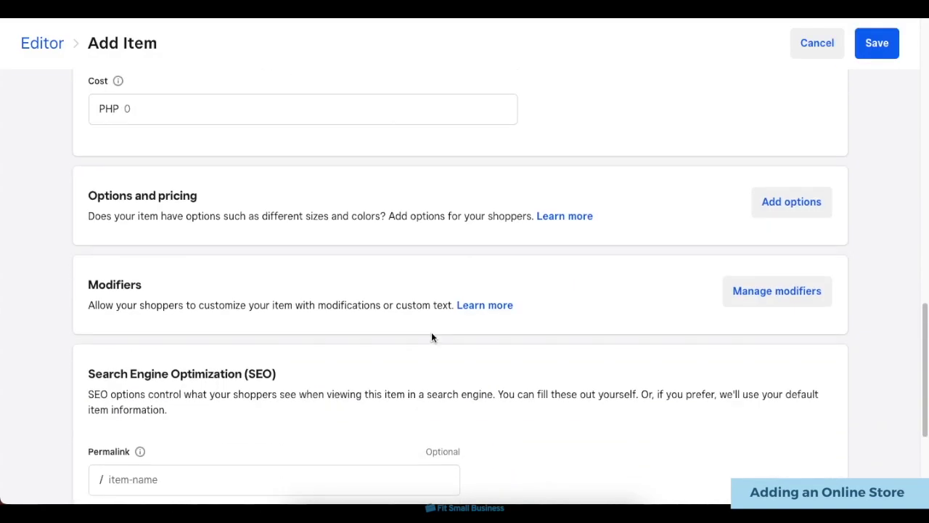
pyautogui.scroll(15, 431, 334)
pyautogui.scroll(4, 431, 338)
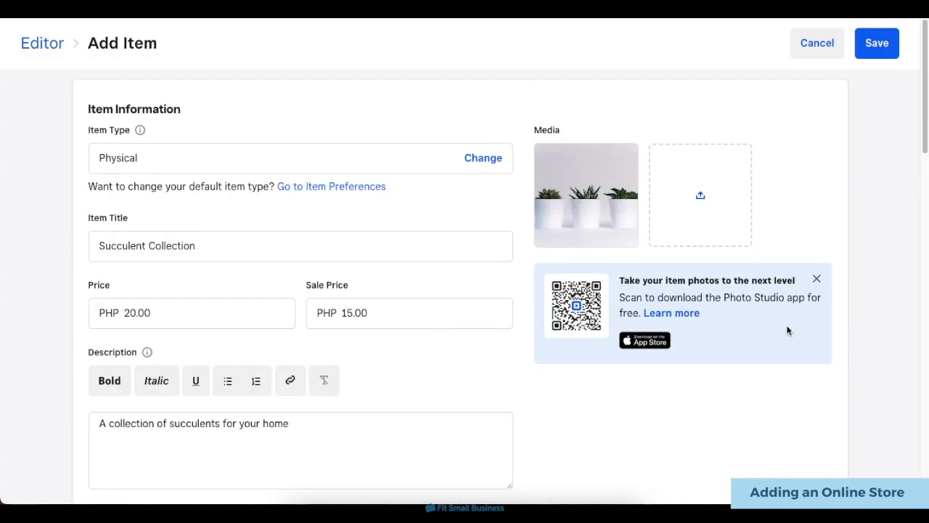
pyautogui.click(890, 53)
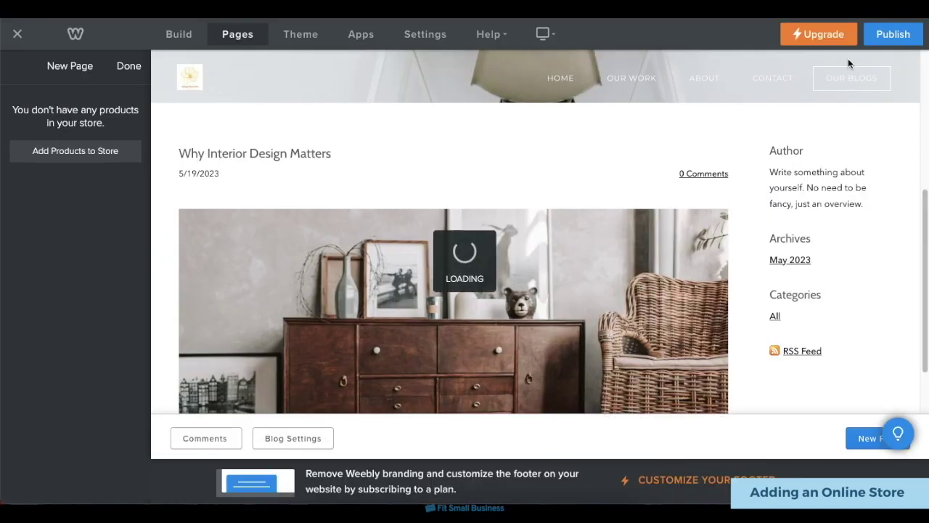
# Scroll the new Product page showing Succulent Collection at ₱20.00, on sale for ₱15.00.
pyautogui.scroll(-3, 593, 353)
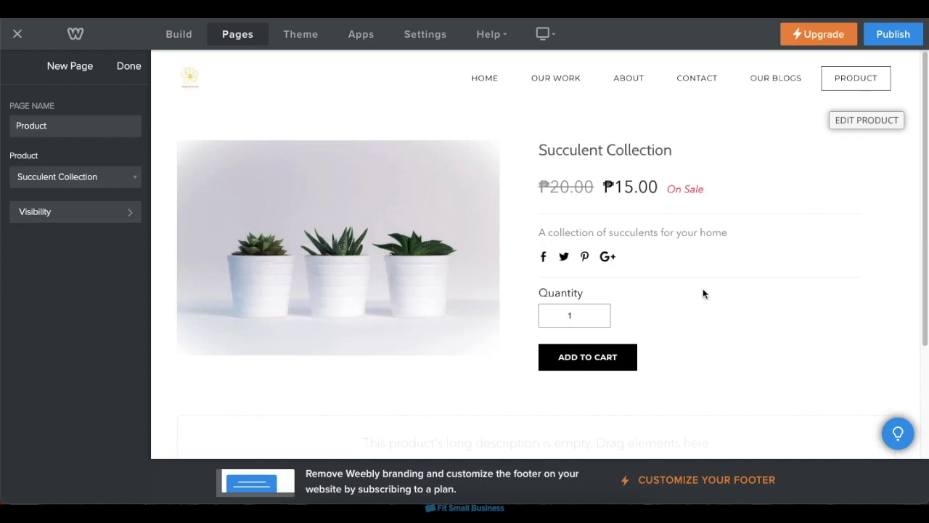
# In SEO settings, save description 'Interior design + lifestyle concept store' and keywords 'interior design, lifestyle store, concept store'.
pyautogui.click(419, 43)
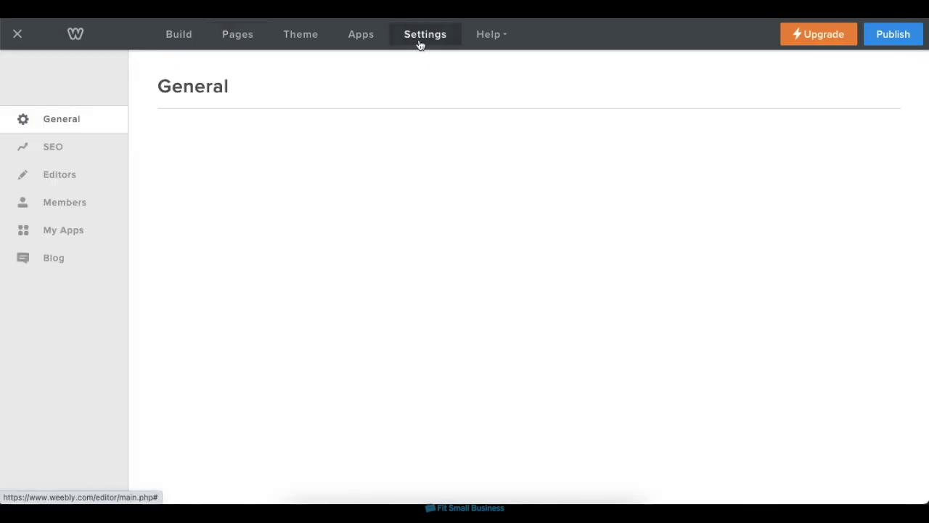
pyautogui.click(87, 156)
pyautogui.click(340, 155)
pyautogui.write('Int')
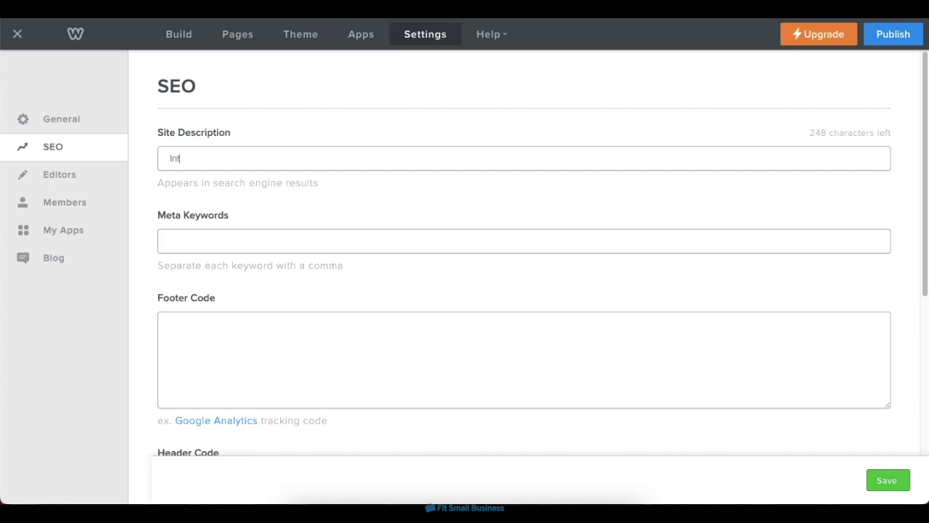
pyautogui.write('erior design + lifestyle concept store')
pyautogui.click(348, 243)
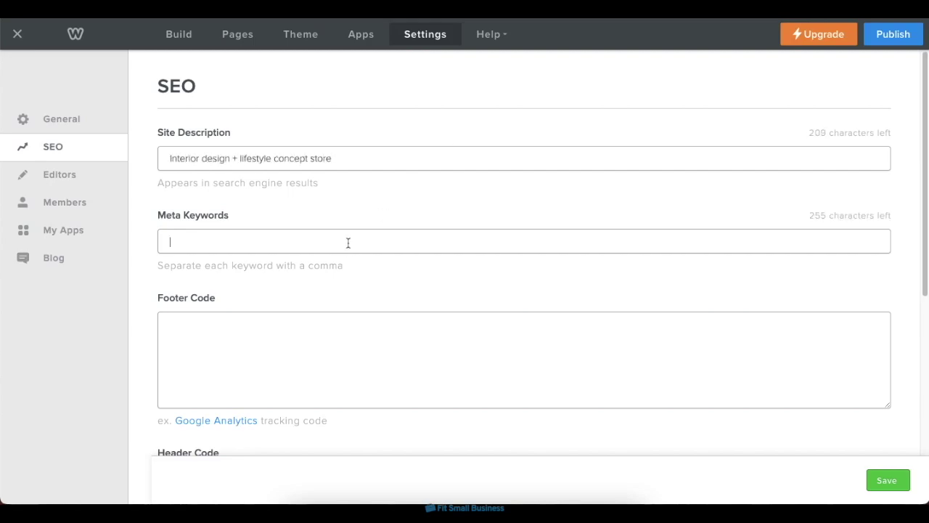
pyautogui.write('interior design, lifestyle store, concept store')
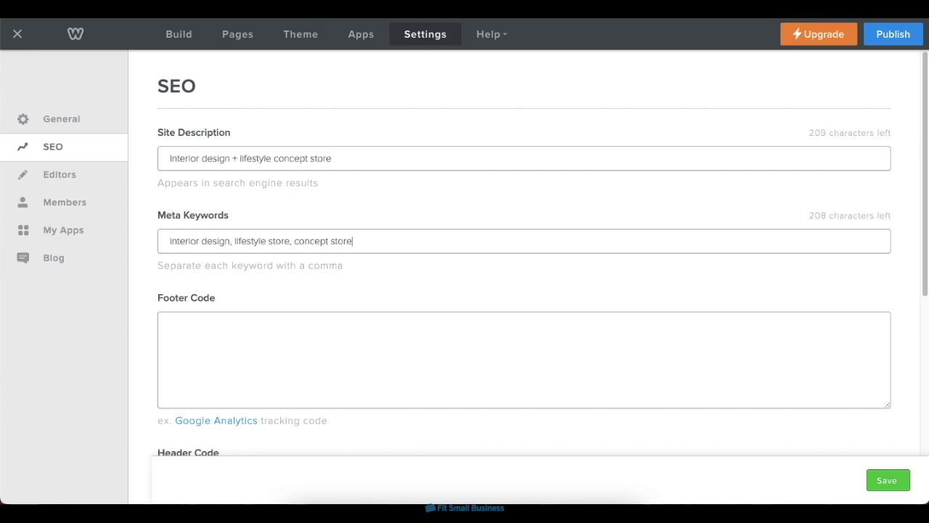
pyautogui.scroll(-2, 365, 232)
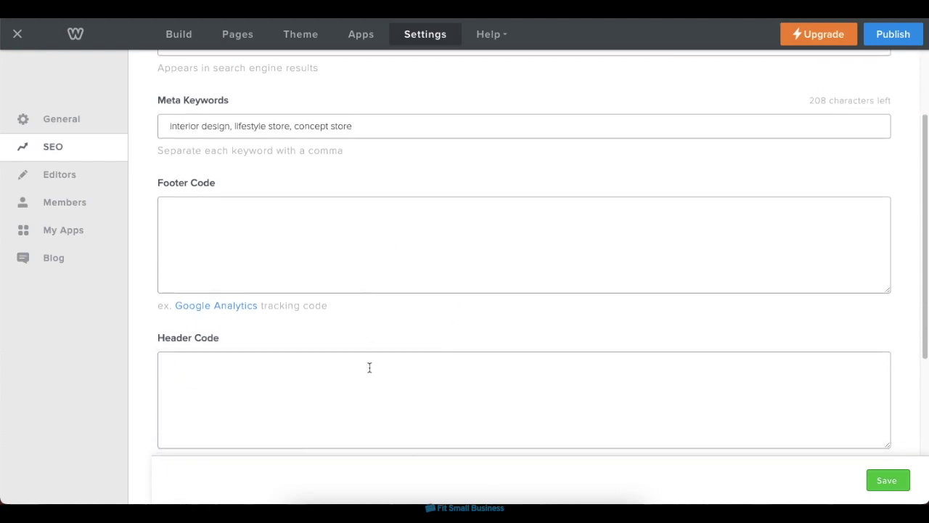
pyautogui.scroll(-2, 371, 379)
pyautogui.scroll(-2, 371, 379)
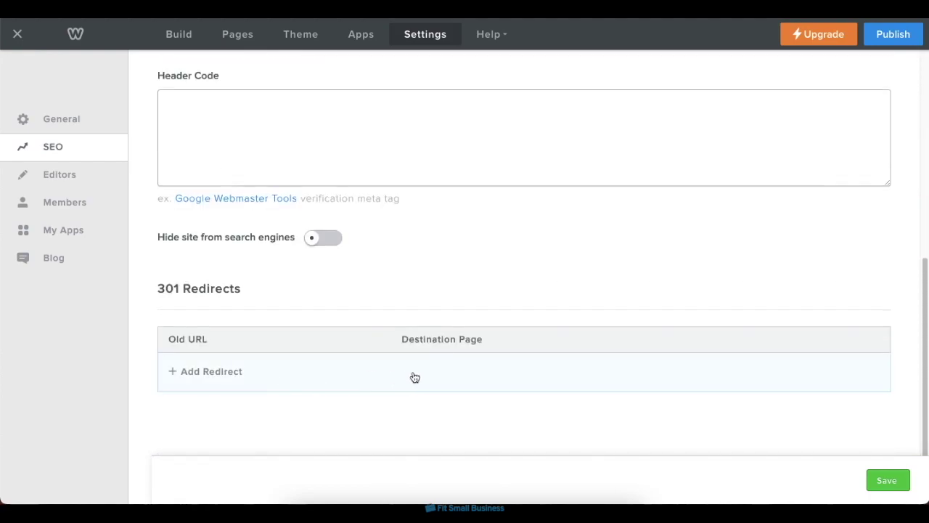
pyautogui.scroll(6, 547, 276)
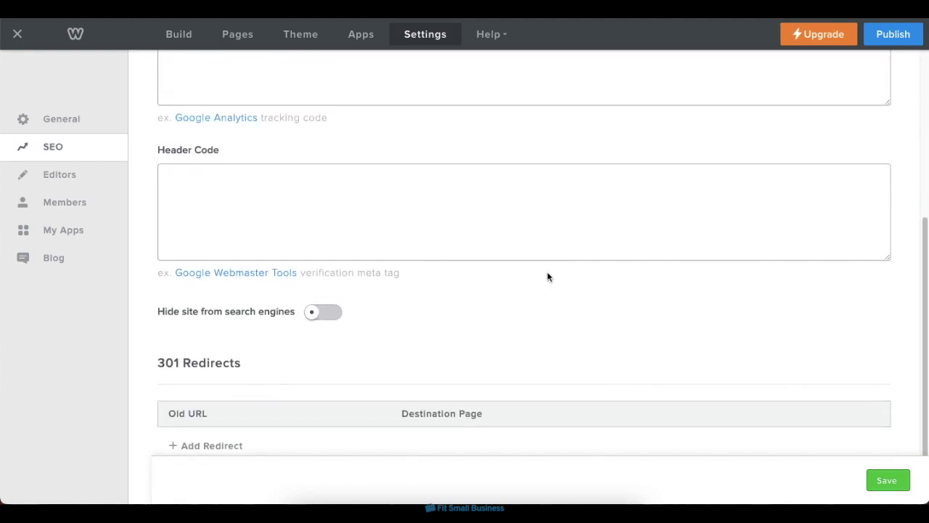
pyautogui.click(906, 479)
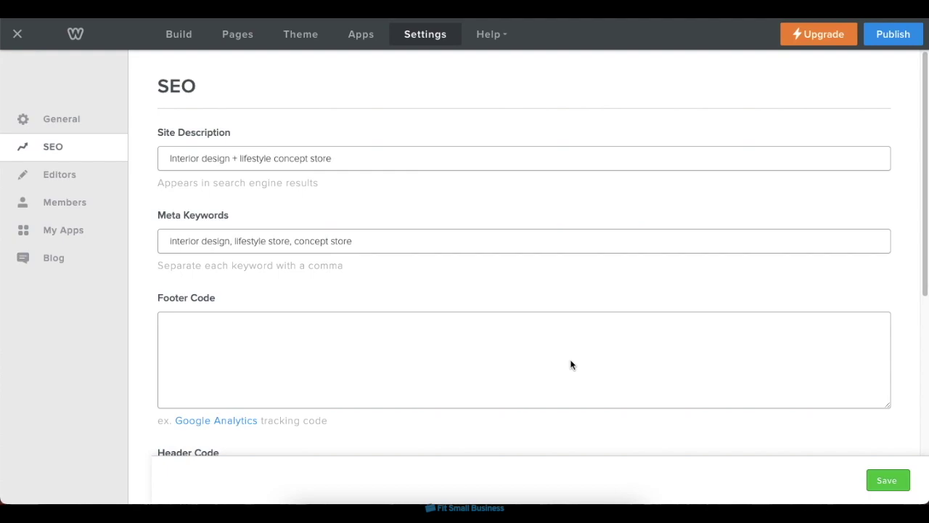
# Connect the Text Animation app from the App Center and return to the editor.
pyautogui.click(362, 37)
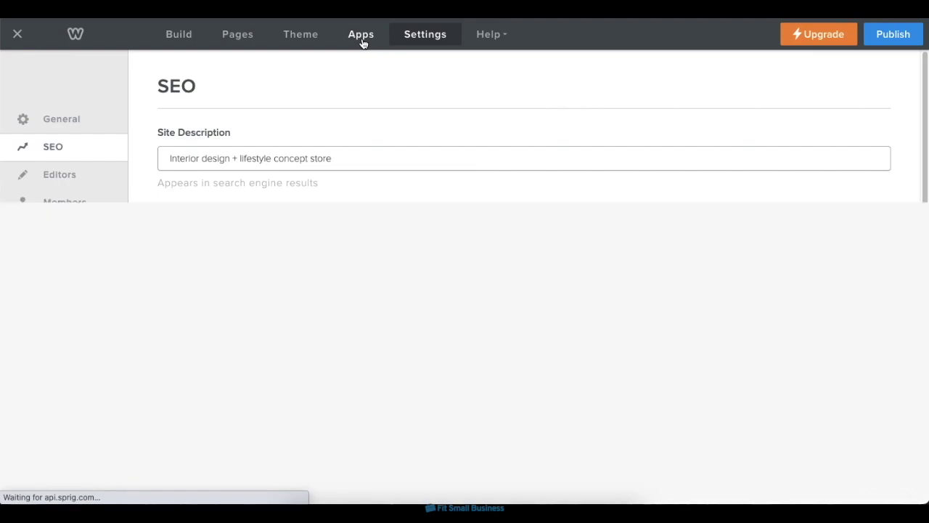
pyautogui.scroll(-10, 597, 247)
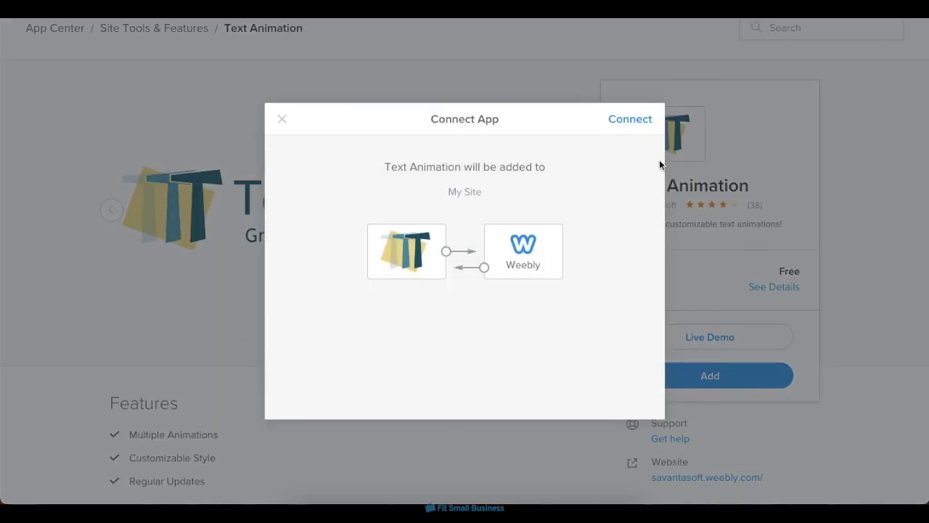
pyautogui.click(631, 121)
pyautogui.click(640, 121)
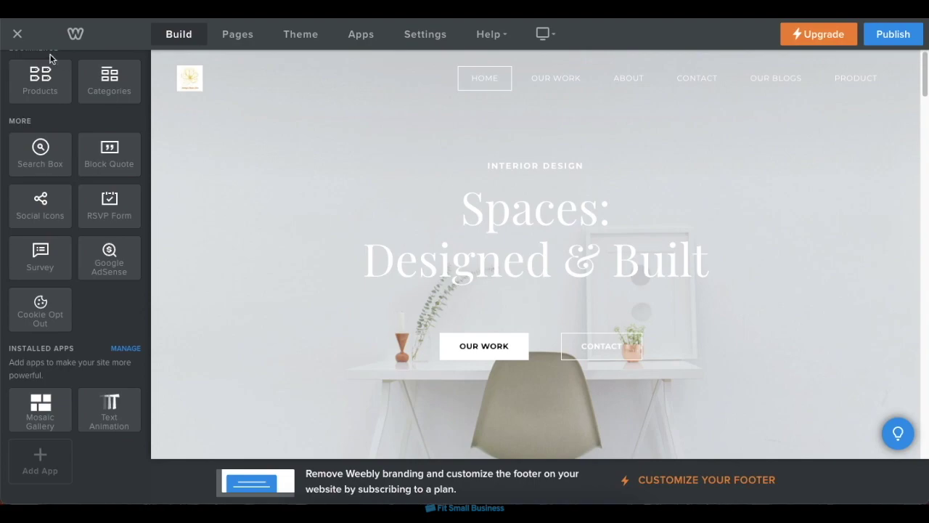
# From the Domains page, apply the free subdomain my-site-103385-107277.weebly.com to the site.
pyautogui.click(17, 34)
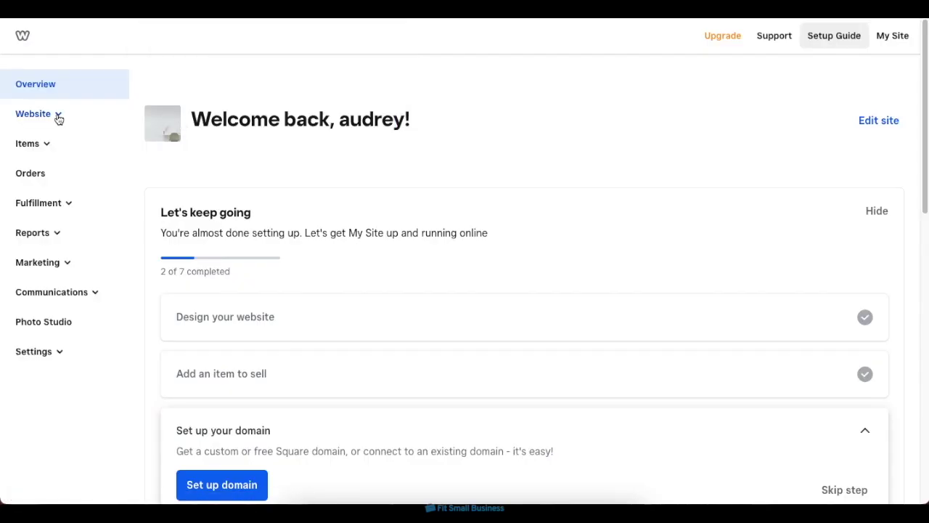
pyautogui.click(58, 119)
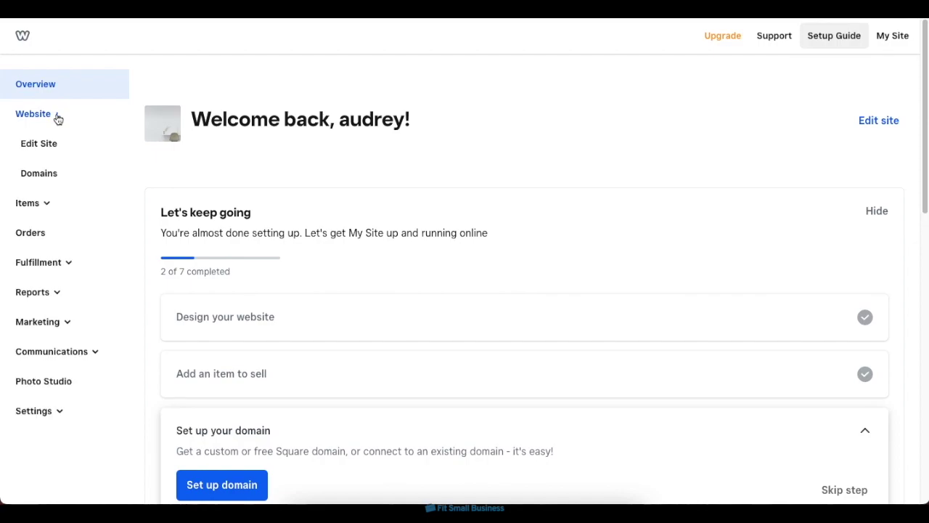
pyautogui.click(61, 177)
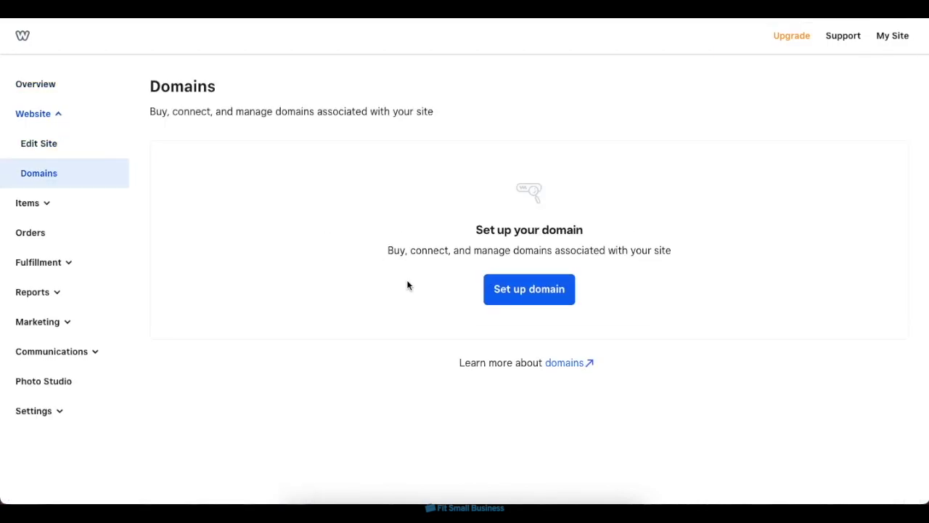
pyautogui.click(532, 290)
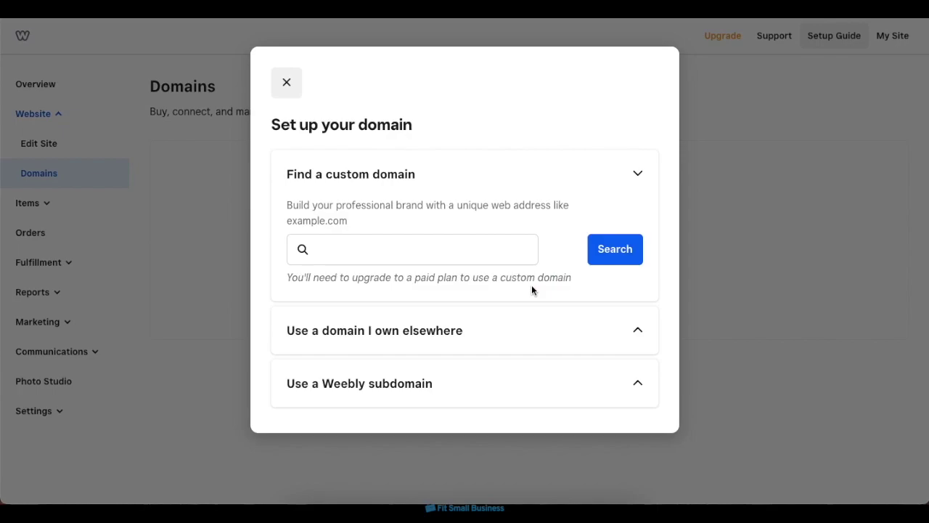
pyautogui.click(569, 185)
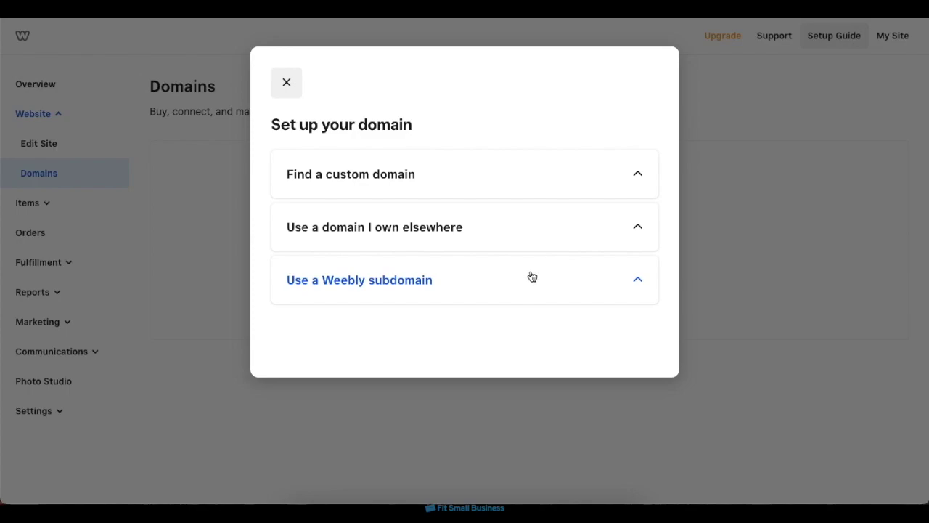
pyautogui.click(532, 276)
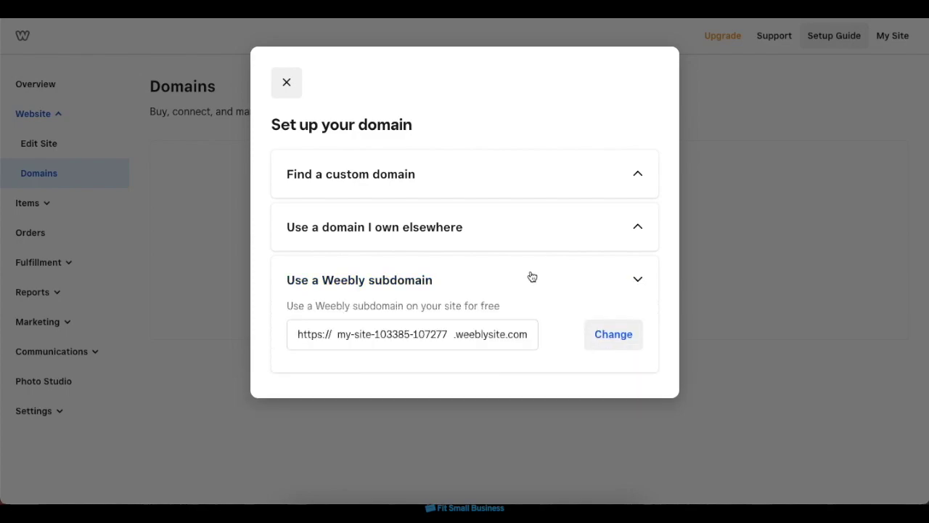
pyautogui.click(622, 338)
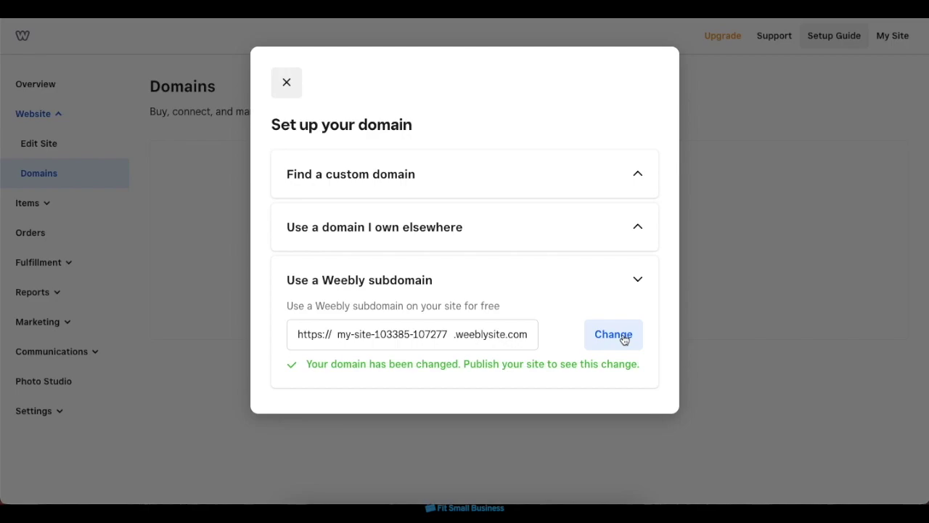
pyautogui.click(287, 82)
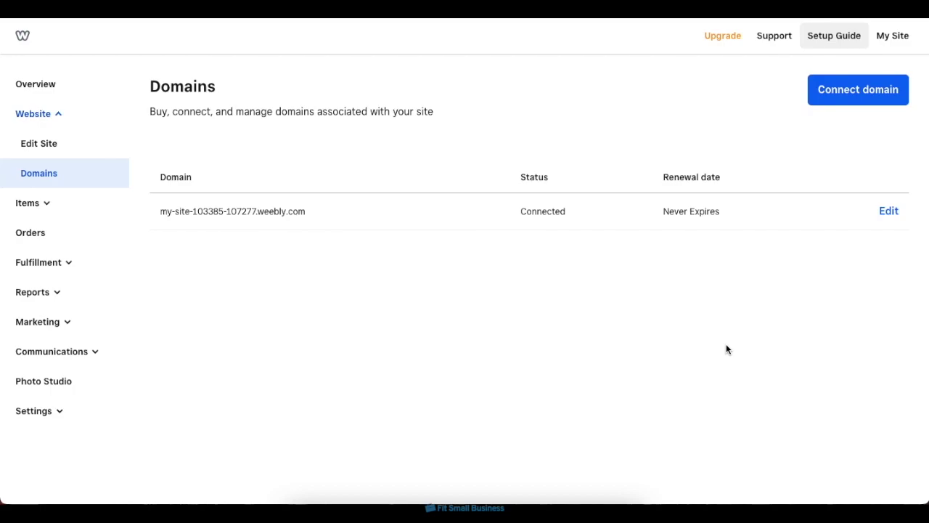
# Select the Personal plan and review its $120.00 one-year checkout.
pyautogui.click(723, 47)
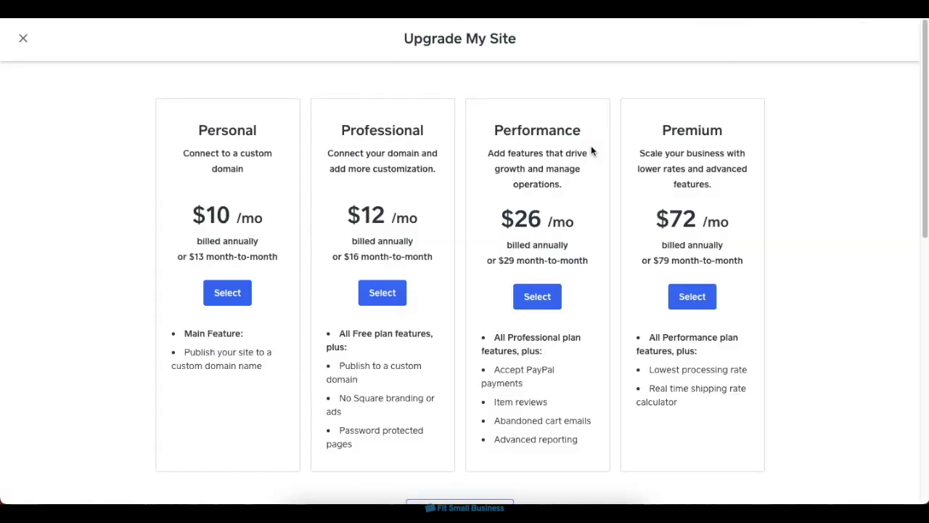
pyautogui.click(235, 303)
pyautogui.click(596, 344)
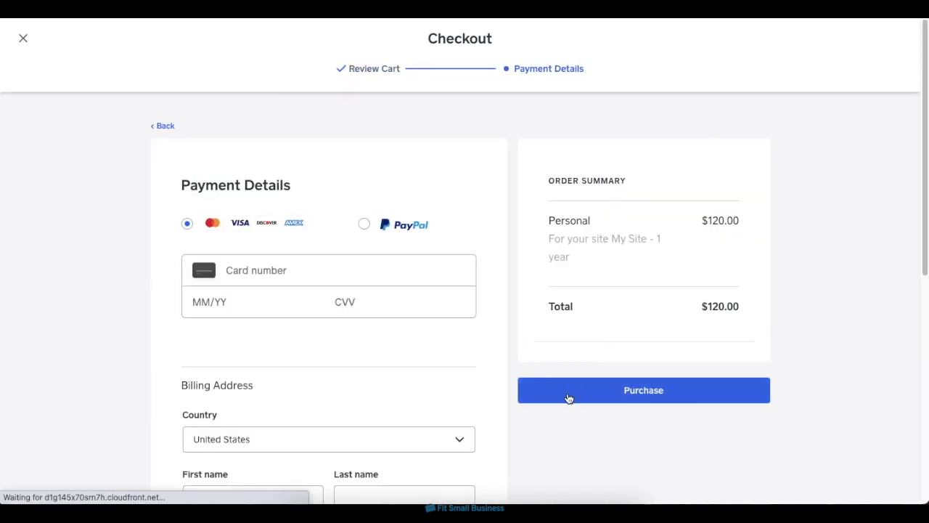
pyautogui.scroll(-5, 567, 397)
pyautogui.scroll(5, 567, 392)
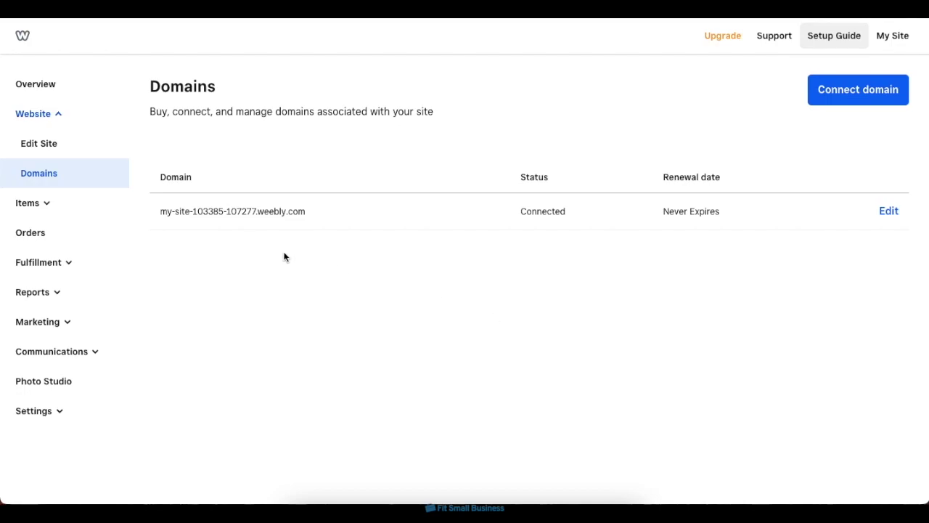
# Open the site in the editor and look over the homepage.
pyautogui.click(76, 147)
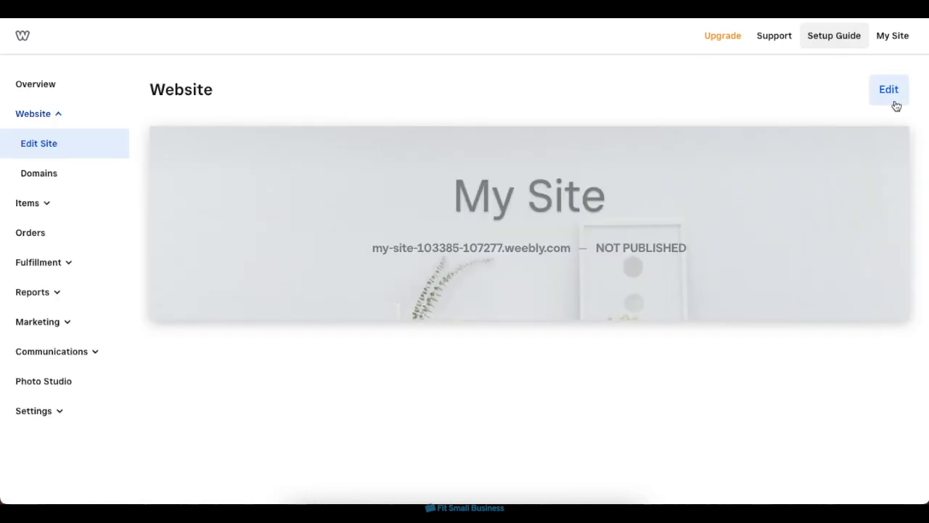
pyautogui.click(892, 106)
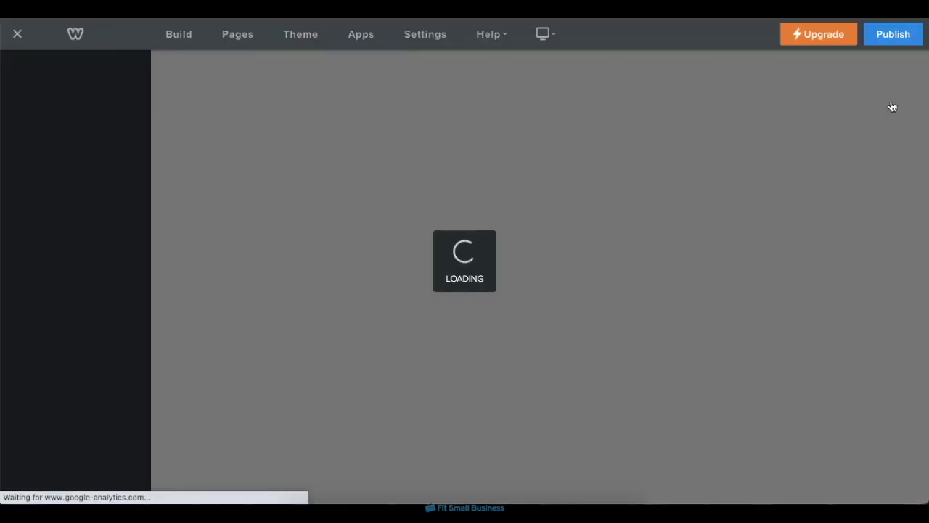
pyautogui.scroll(-15, 840, 188)
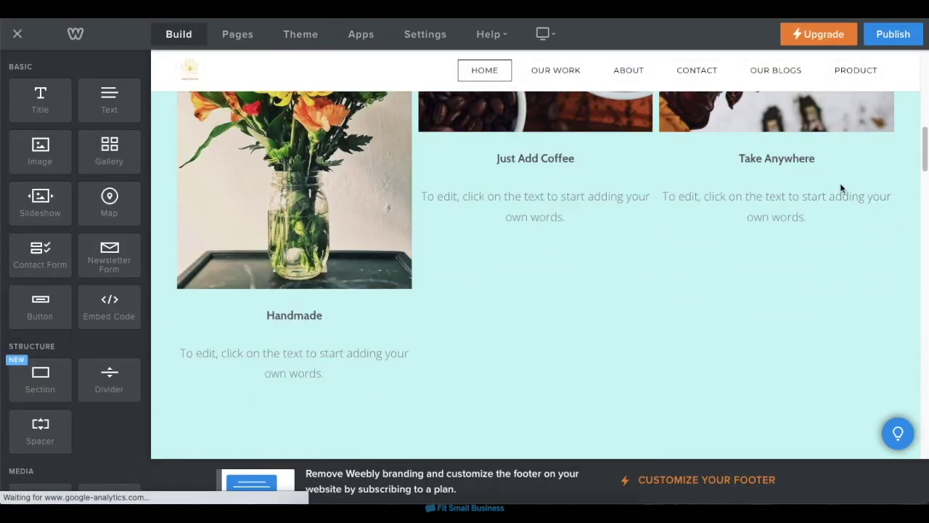
pyautogui.scroll(13, 840, 188)
pyautogui.scroll(3, 841, 188)
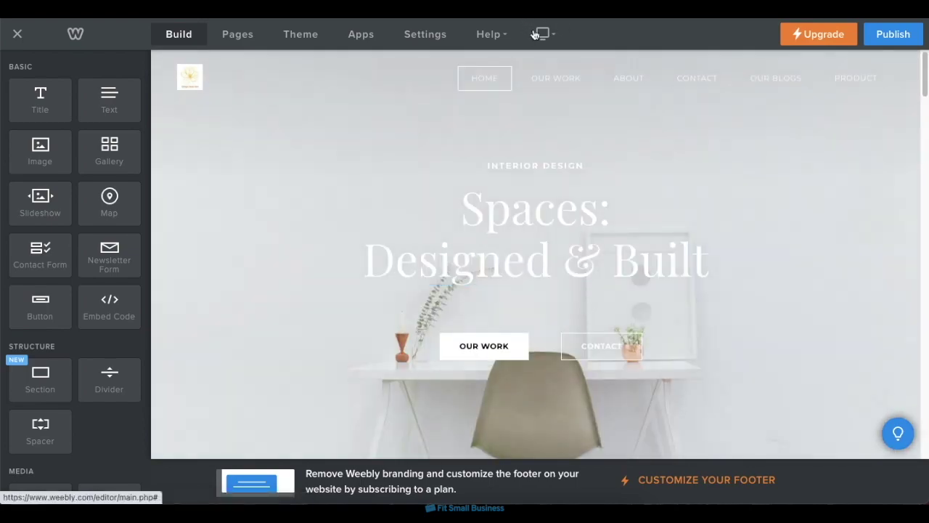
# Preview the homepage in Mobile view, then publish the site.
pyautogui.click(545, 33)
pyautogui.click(548, 83)
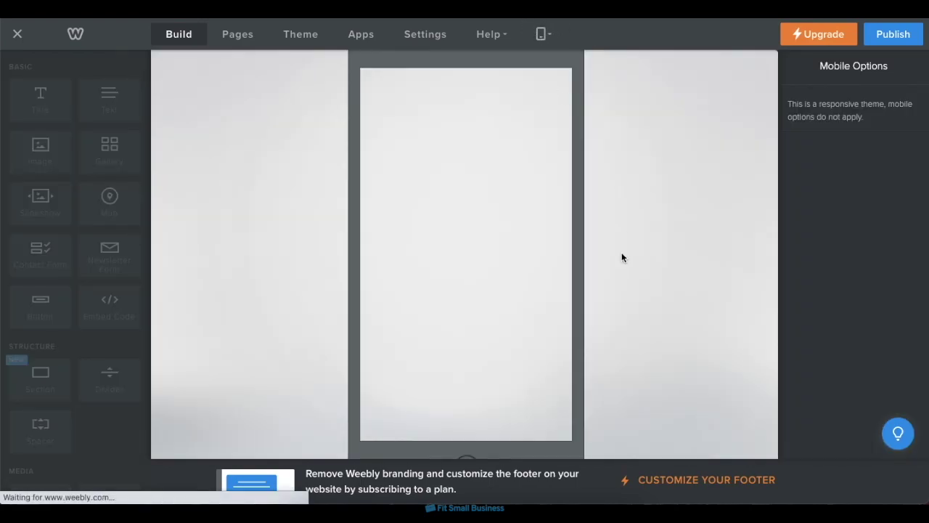
pyautogui.scroll(-10, 550, 276)
pyautogui.scroll(-5, 551, 277)
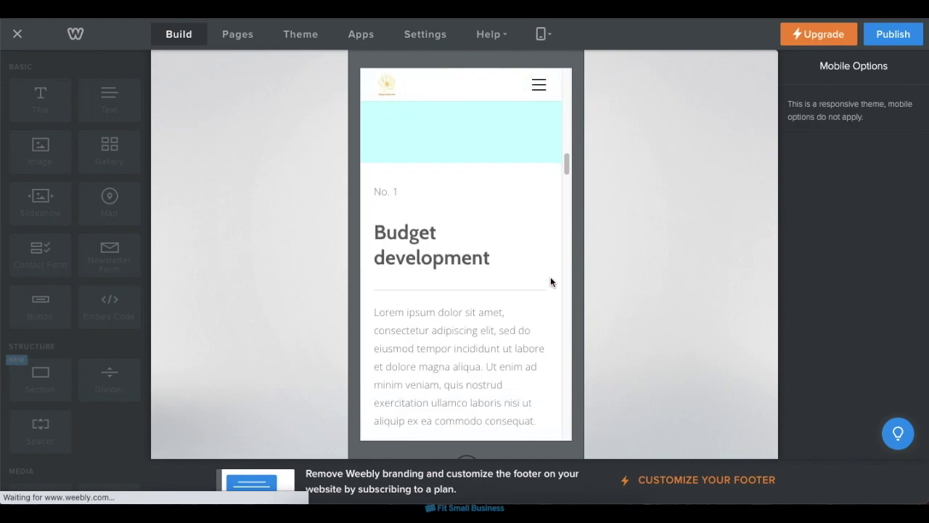
pyautogui.scroll(15, 550, 277)
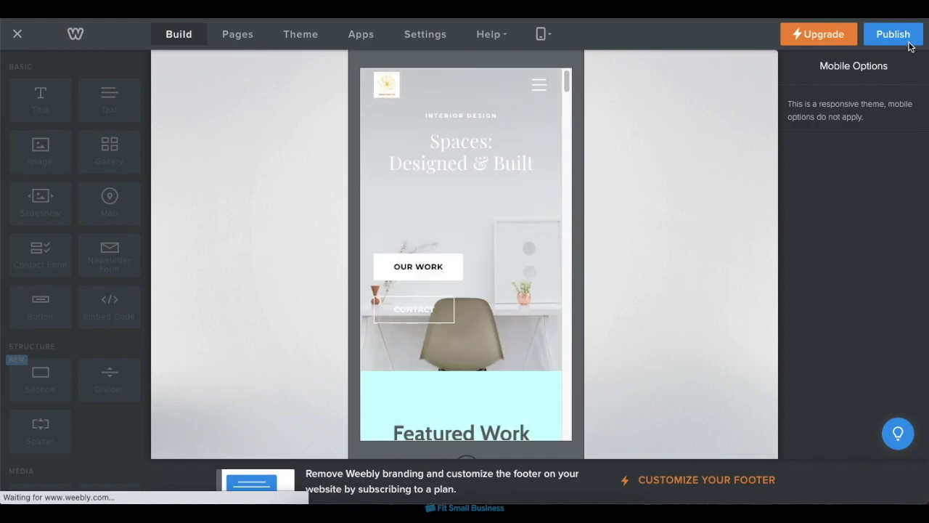
pyautogui.click(907, 41)
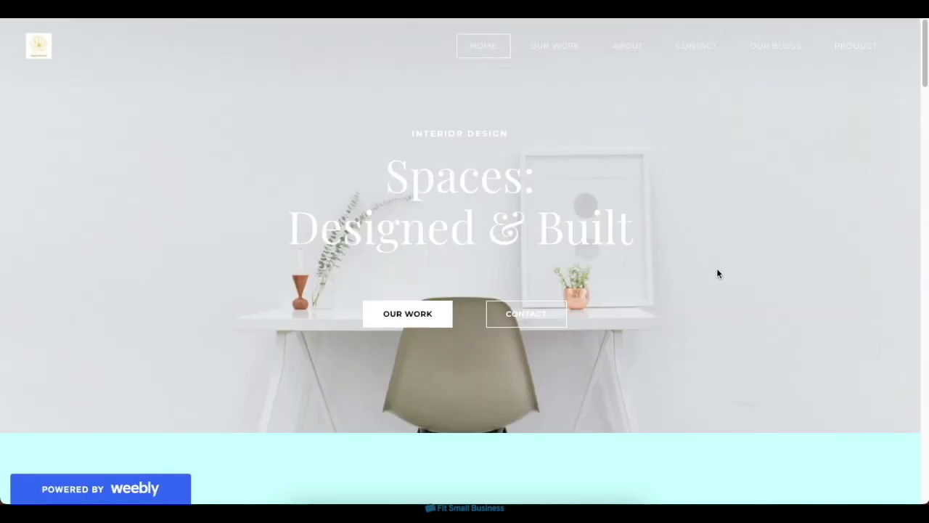
# Scroll through the live homepage to review its sections.
pyautogui.scroll(-1, 703, 295)
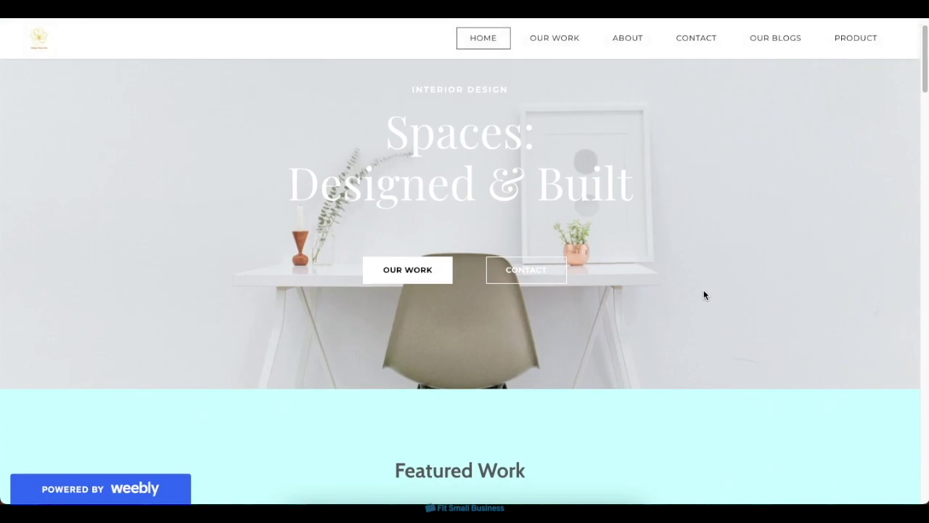
pyautogui.scroll(-4, 704, 291)
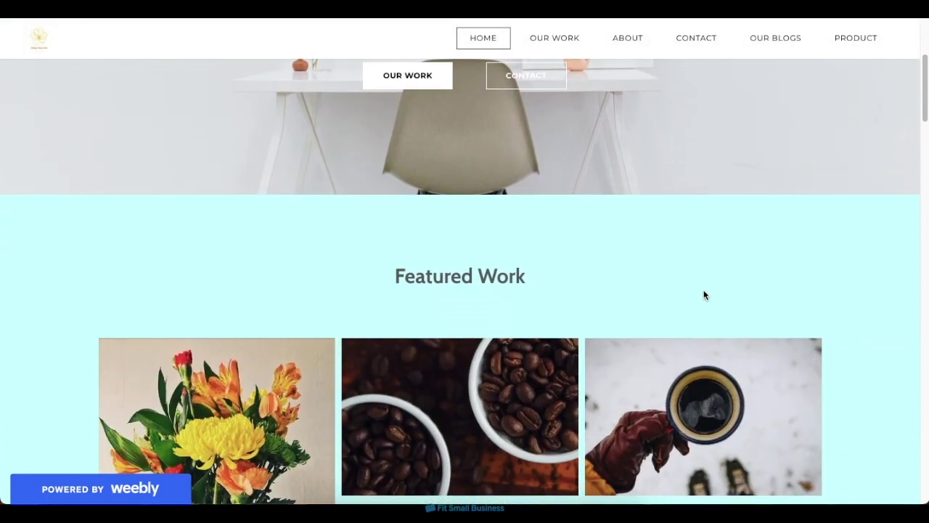
pyautogui.scroll(-10, 704, 293)
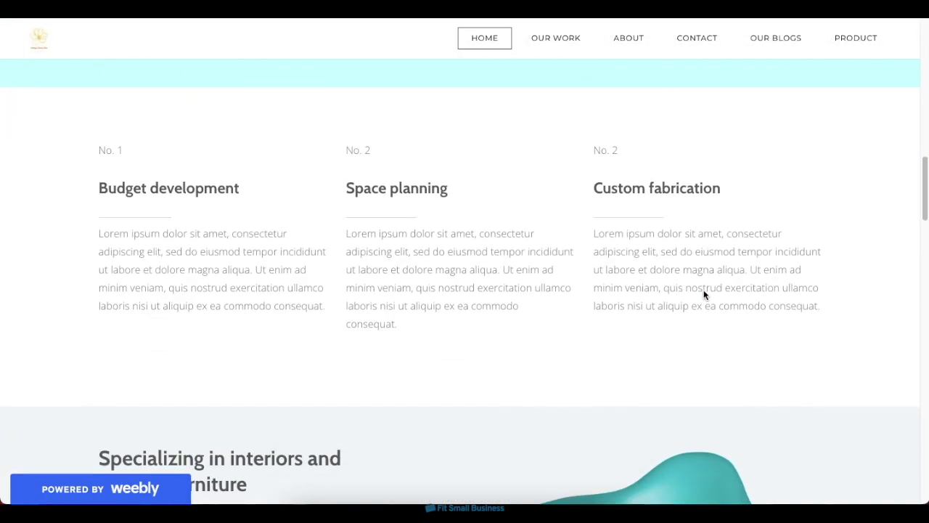
pyautogui.scroll(8, 704, 292)
pyautogui.scroll(7, 703, 290)
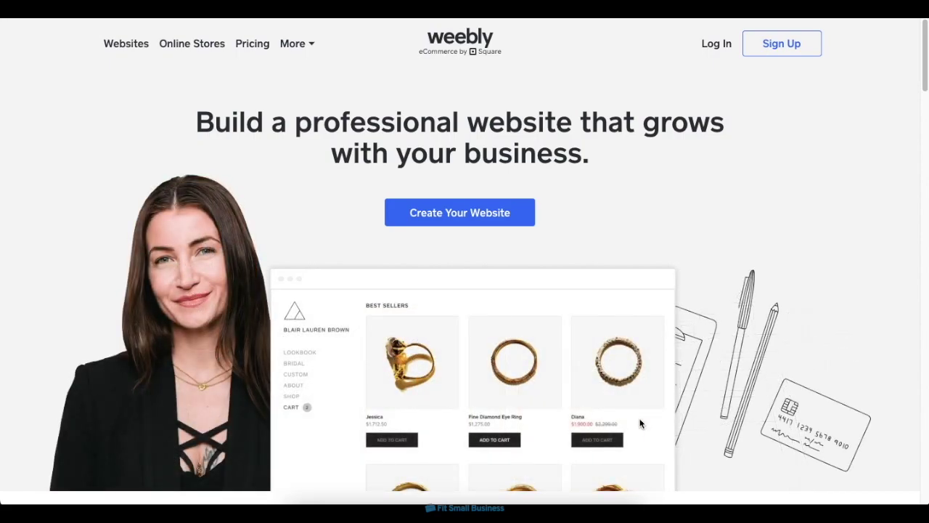
# Scroll the Weebly homepage, then the Fit Small Business Weebly guide to its 'Create an Account' section.
pyautogui.scroll(-5, 641, 424)
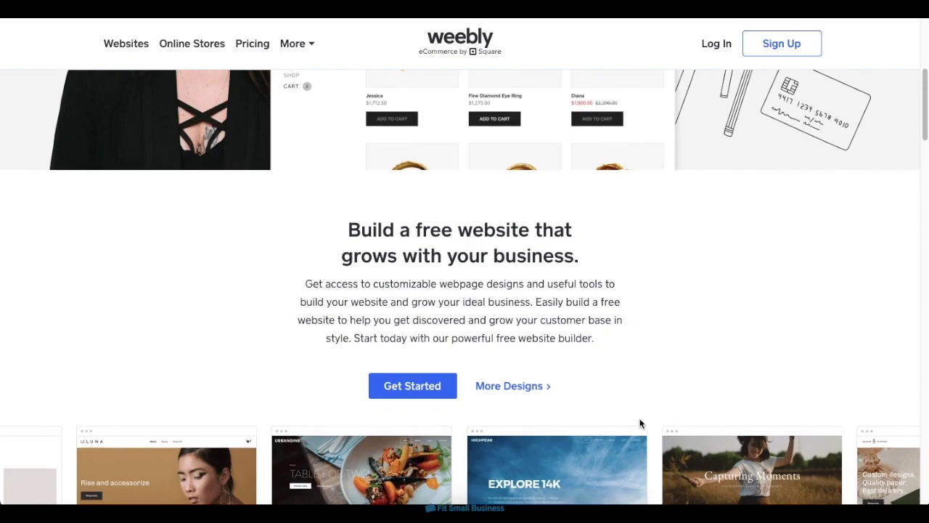
pyautogui.scroll(-10, 641, 424)
pyautogui.scroll(6, 640, 424)
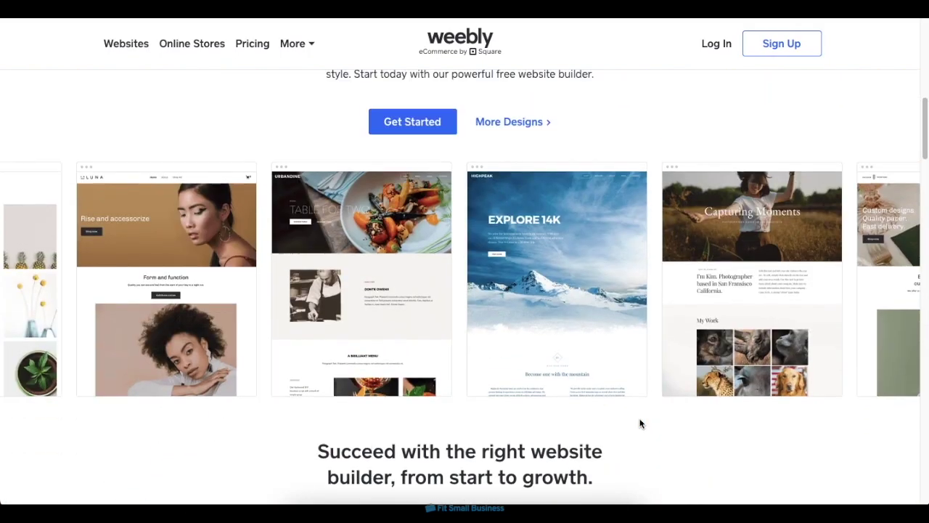
pyautogui.scroll(6, 640, 424)
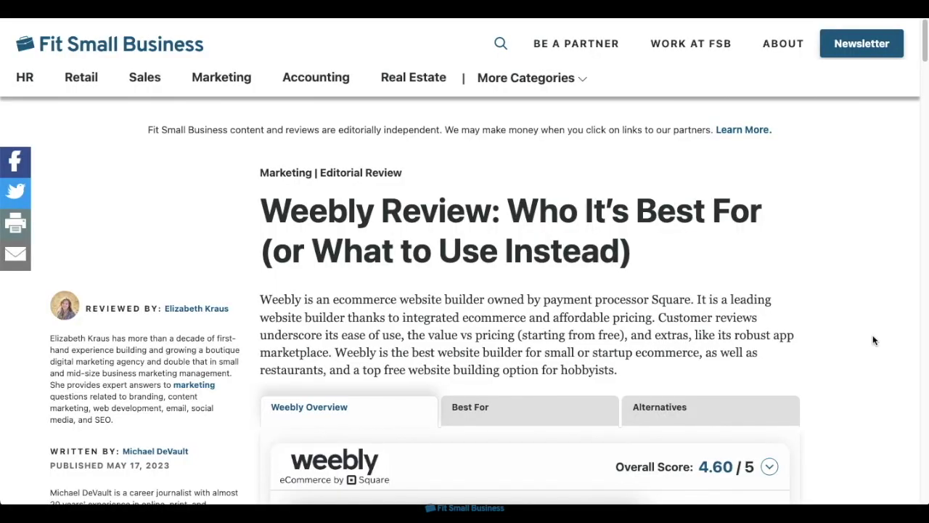
pyautogui.scroll(-5, 874, 340)
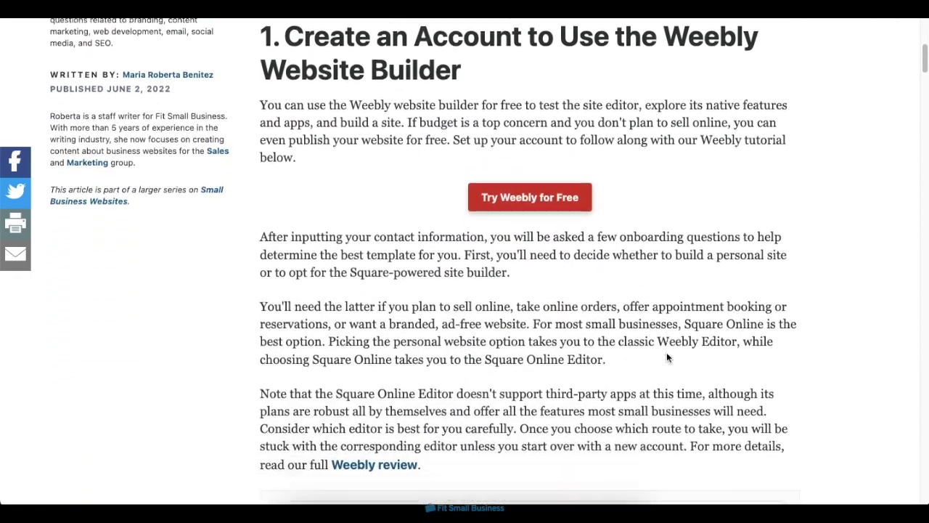
pyautogui.scroll(-10, 666, 356)
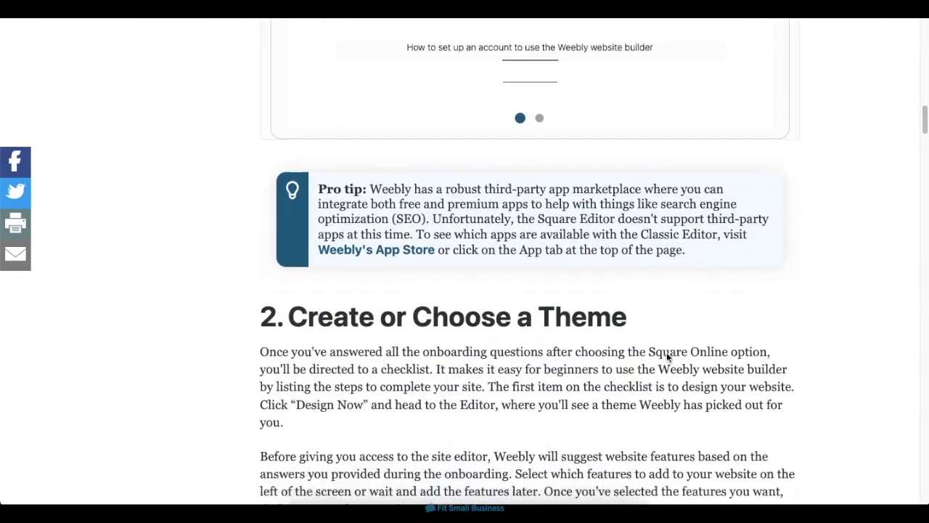